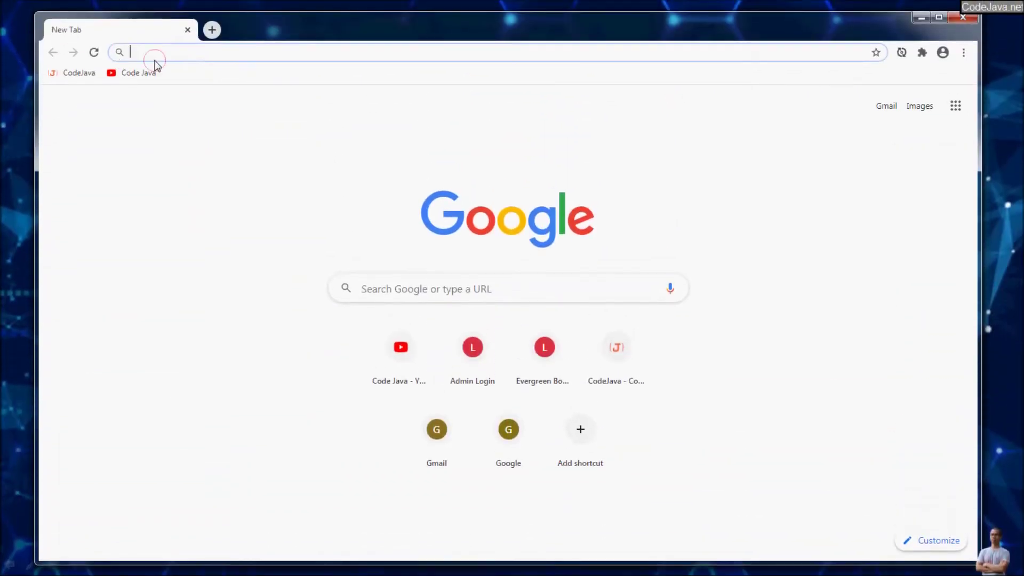
Navigate to aws.amazon.com/corretto and go to the Corretto 8 downloads page.
{"action": "left_click", "coordinate": [157, 56]}
{"action": "type", "text": "aws."}
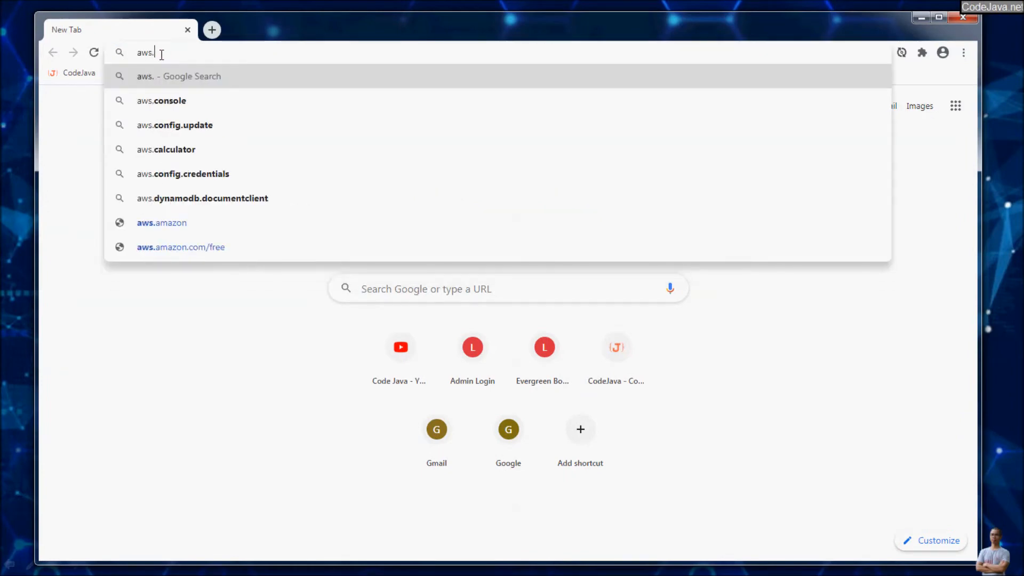
{"action": "type", "text": "amazon.com/cr"}
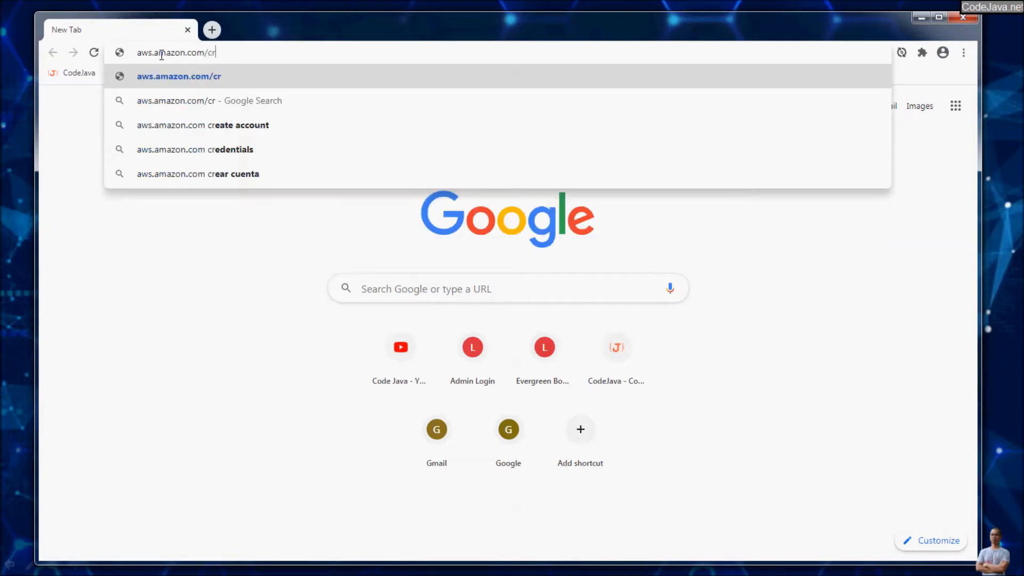
{"action": "key", "text": "BackSpace"}
{"action": "type", "text": "orret"}
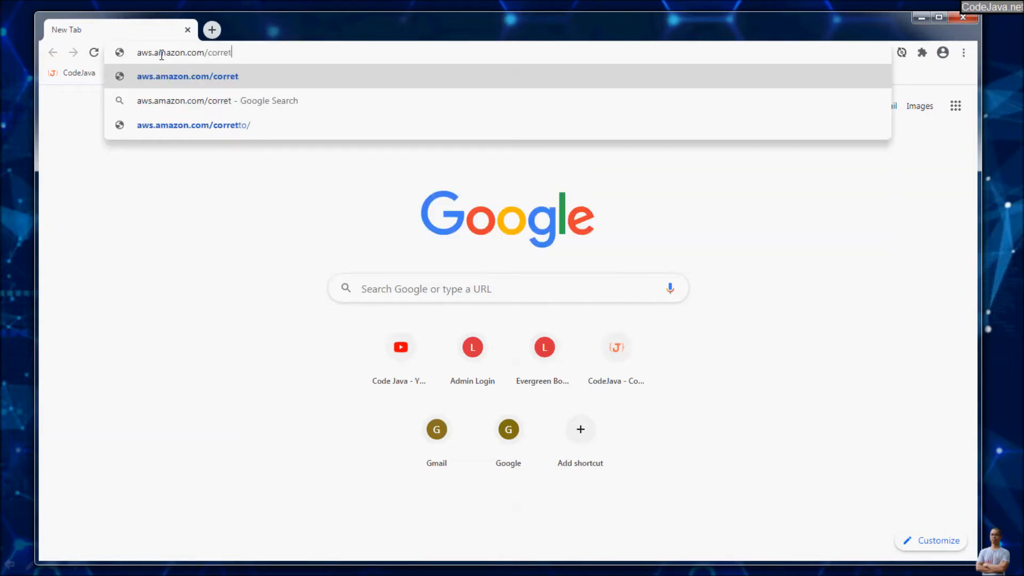
{"action": "type", "text": "to"}
{"action": "key", "text": "Return"}
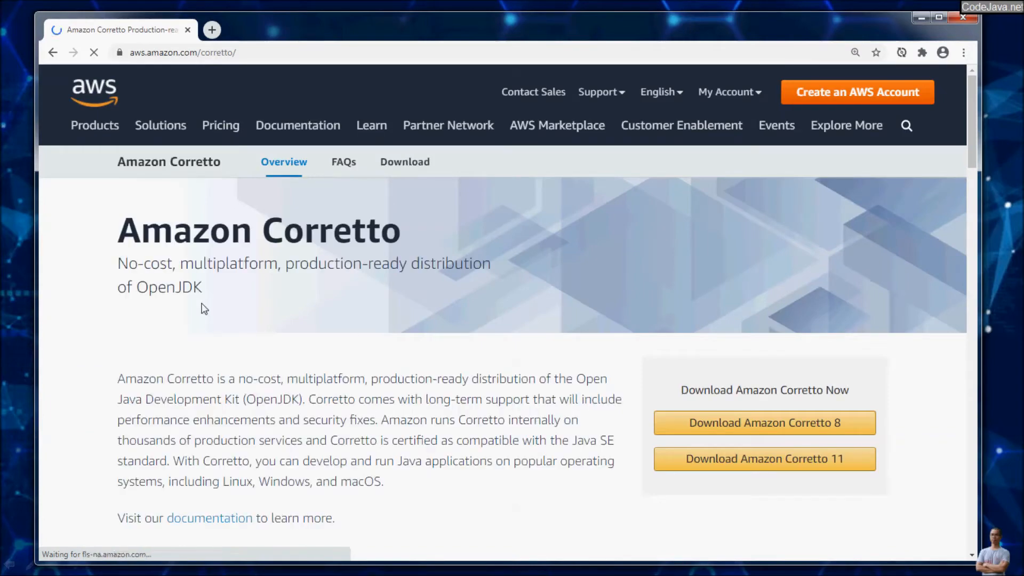
{"action": "scroll", "coordinate": [593, 323], "scroll_direction": "down", "scroll_amount": 1}
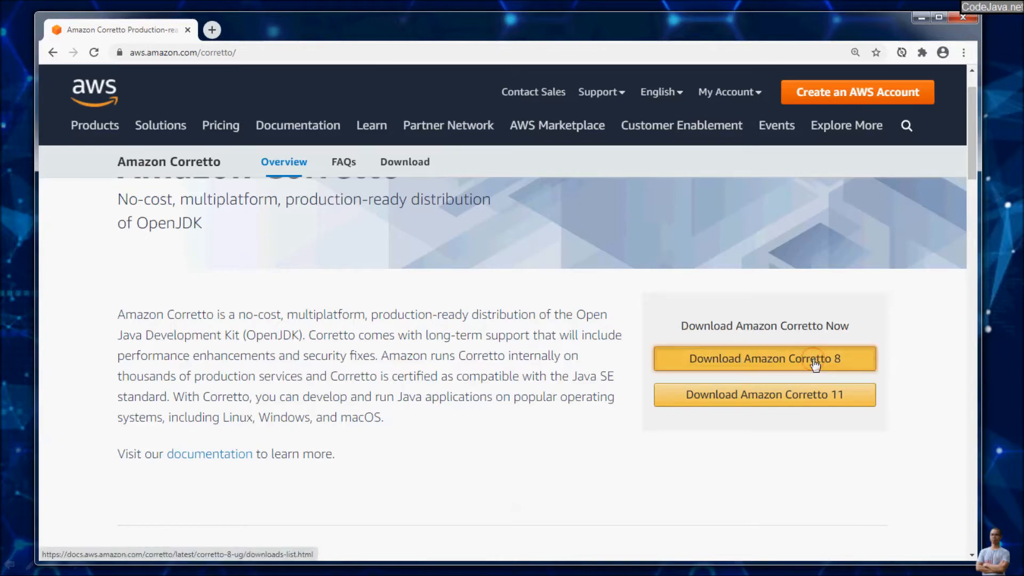
{"action": "left_click", "coordinate": [815, 363]}
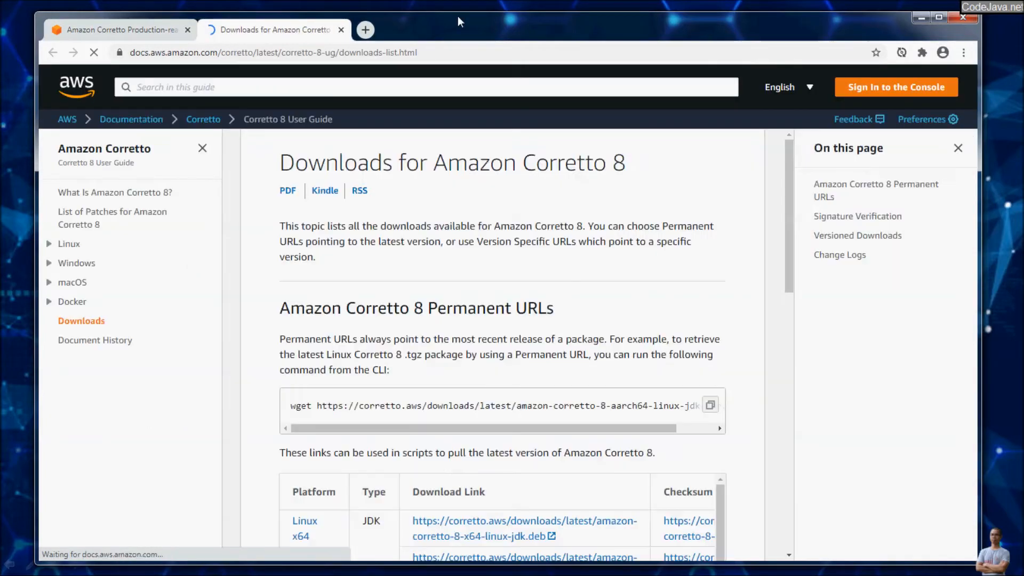
Maximize the browser and download the Corretto 8 Windows x64 JDK .msi installer.
{"action": "double_click", "coordinate": [511, 19]}
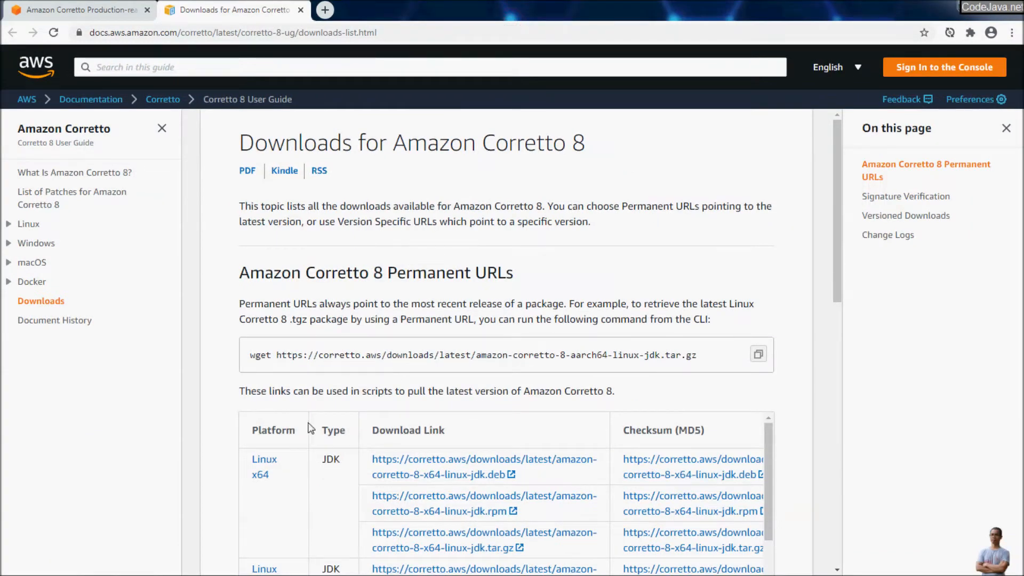
{"action": "scroll", "coordinate": [290, 463], "scroll_direction": "down", "scroll_amount": 3}
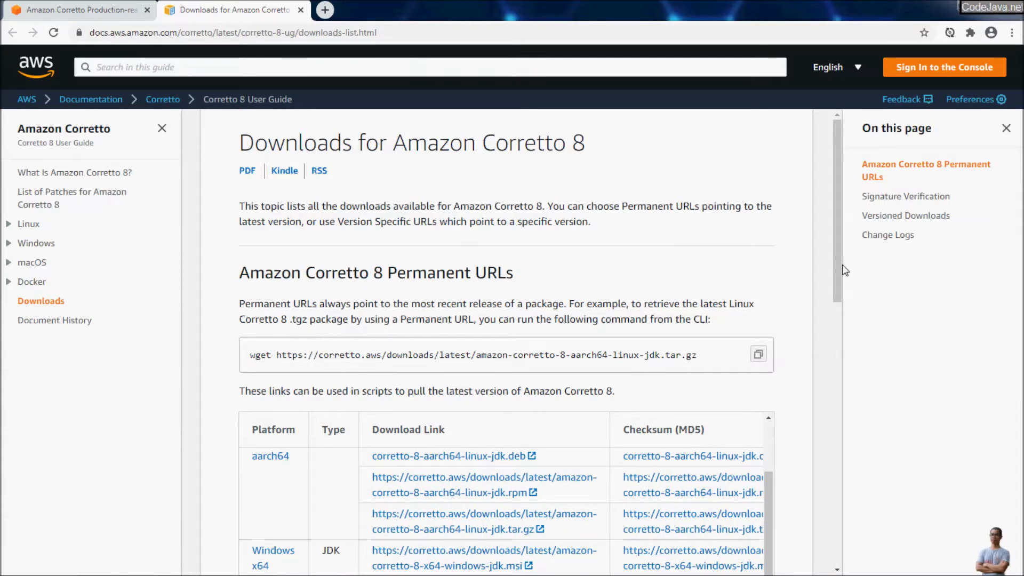
{"action": "mouse_move", "coordinate": [840, 270]}
{"action": "left_mouse_down"}
{"action": "mouse_move", "coordinate": [821, 440]}
{"action": "mouse_move", "coordinate": [823, 369]}
{"action": "left_mouse_up"}
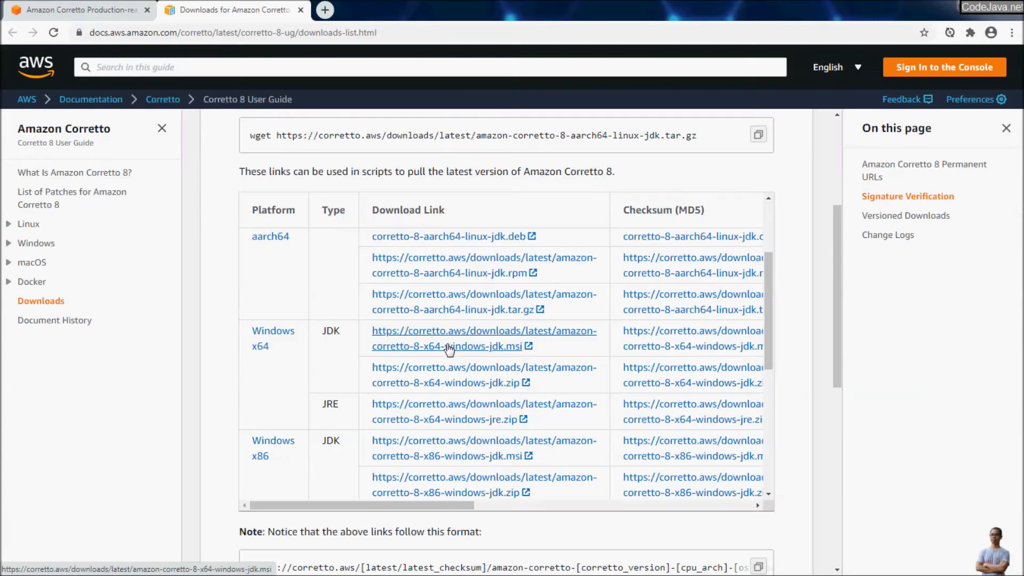
{"action": "left_click", "coordinate": [448, 347]}
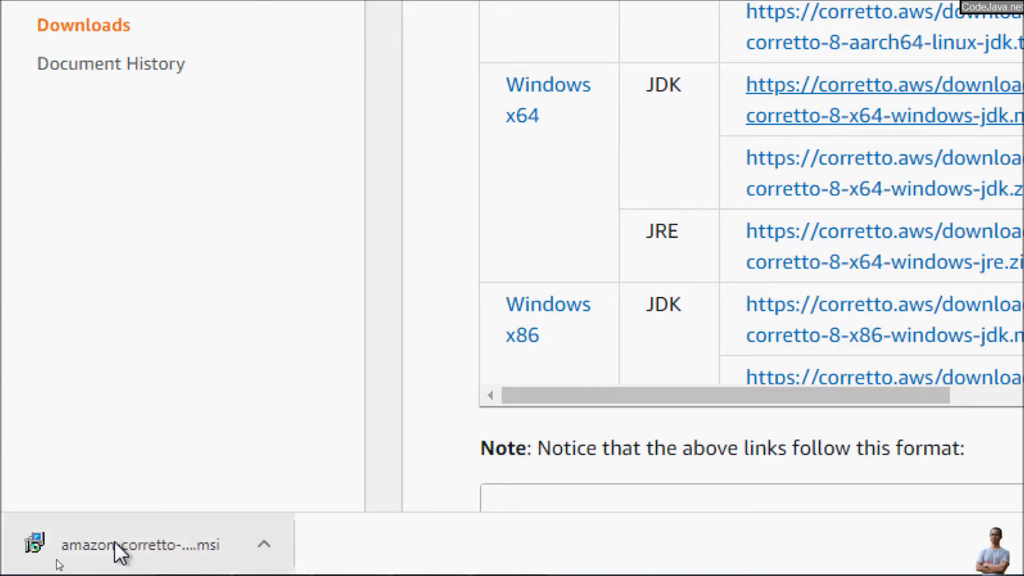
Run the downloaded Corretto .msi installer, allowing it through the security warning.
{"action": "left_click", "coordinate": [120, 553]}
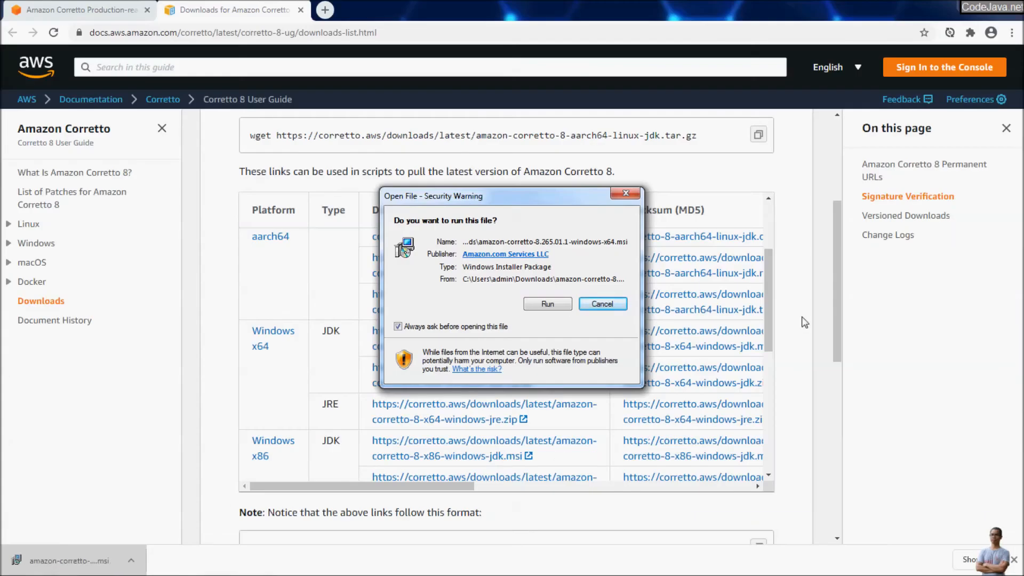
{"action": "left_click", "coordinate": [547, 304]}
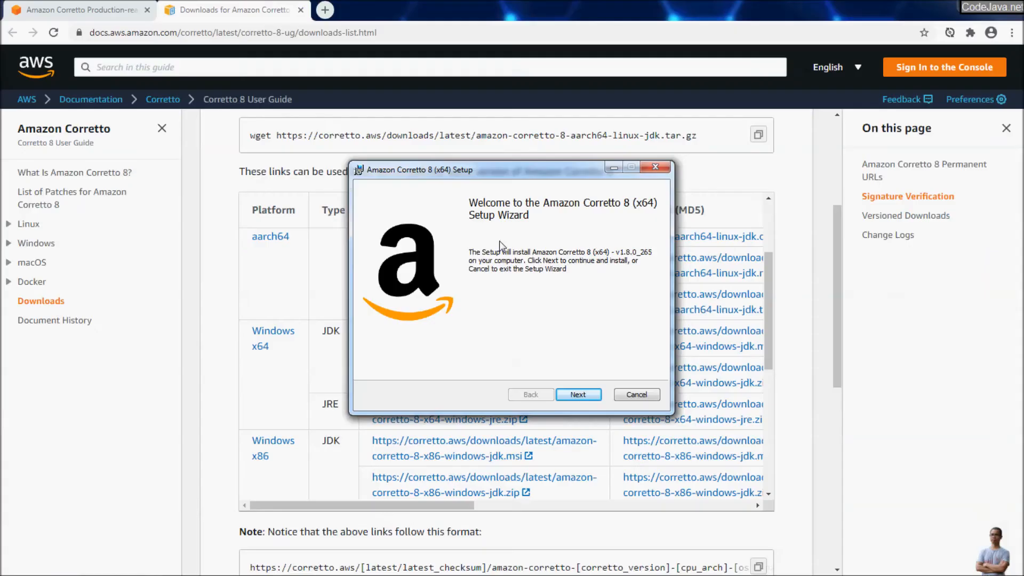
Advance to Custom Setup and review the Setup JAVA_HOME and Add to PATH features.
{"action": "left_click", "coordinate": [578, 394]}
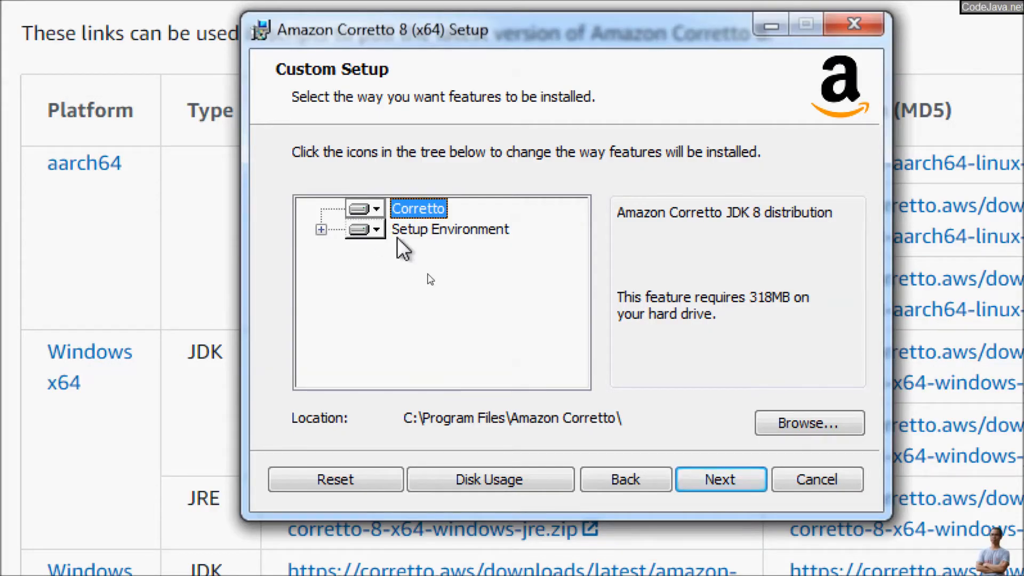
{"action": "left_click", "coordinate": [408, 228]}
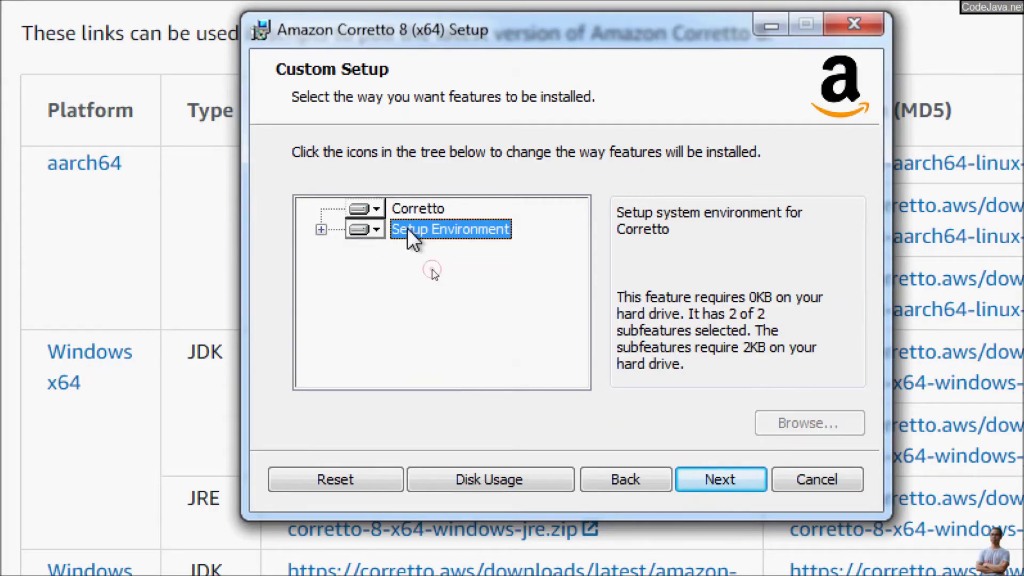
{"action": "left_click", "coordinate": [323, 230]}
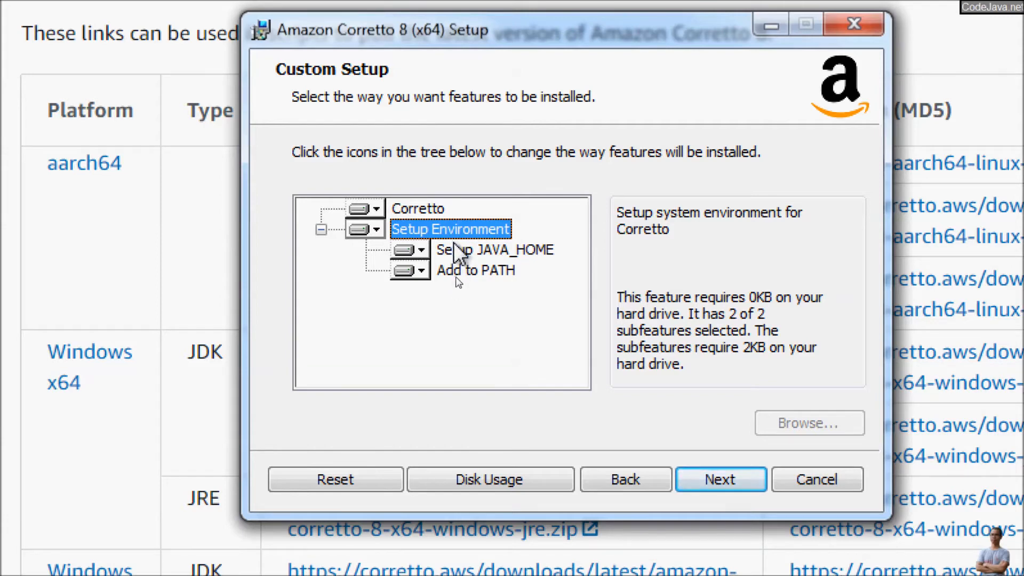
{"action": "left_click", "coordinate": [461, 251]}
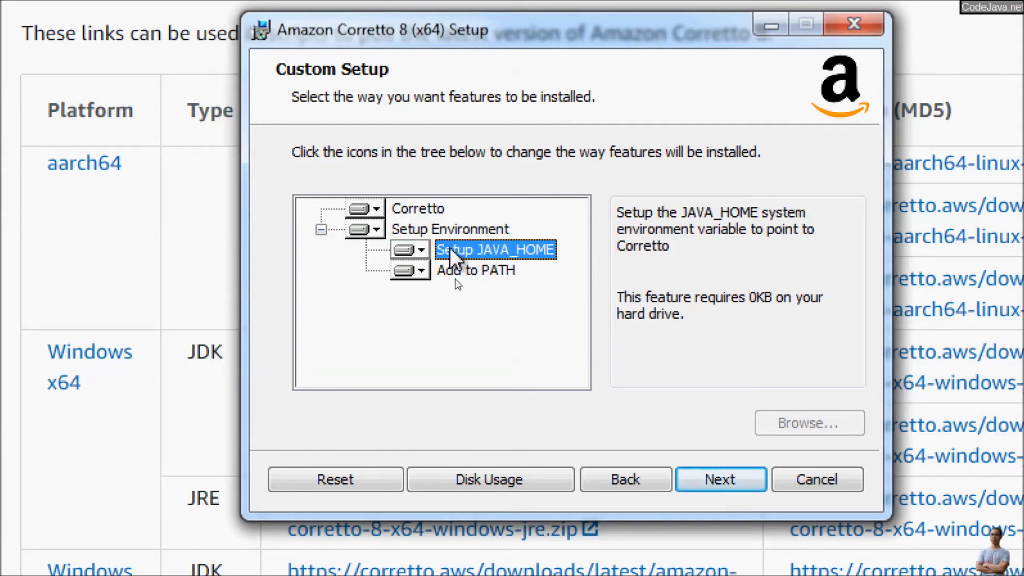
{"action": "left_click", "coordinate": [484, 270]}
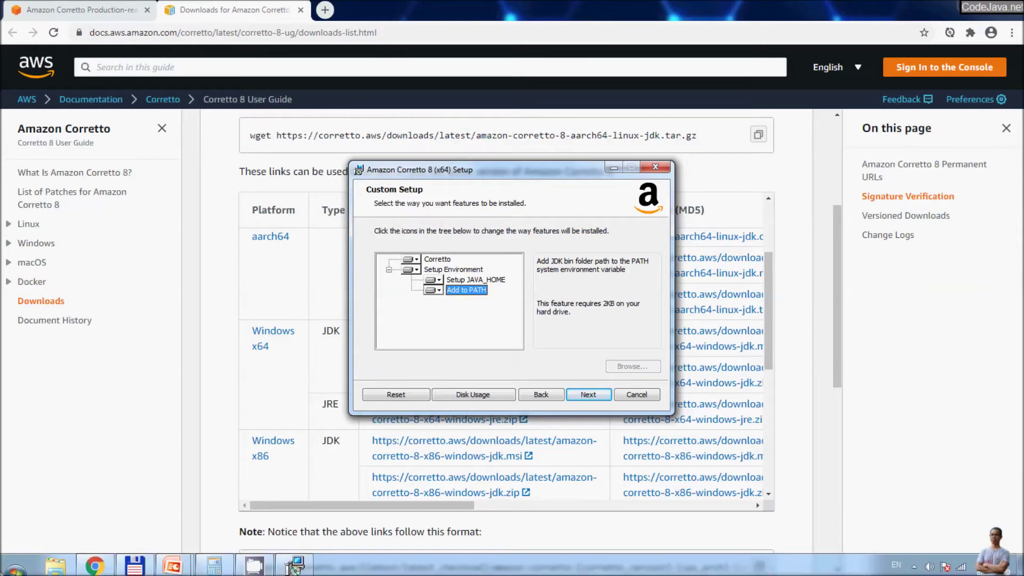
Run java -version in Command Prompt, confirm it is not recognized, and close the console.
{"action": "key", "text": "super"}
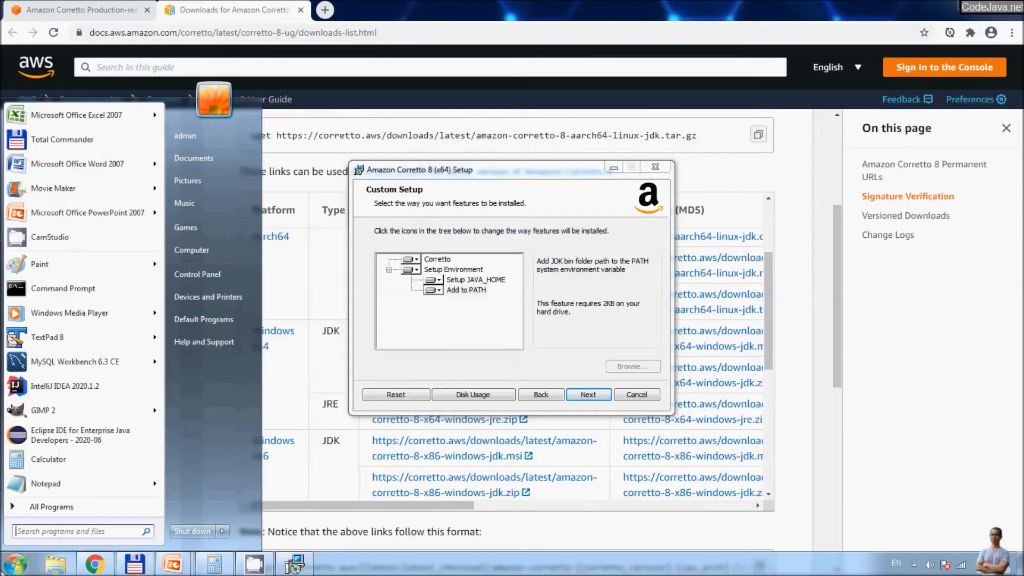
{"action": "left_click", "coordinate": [64, 288]}
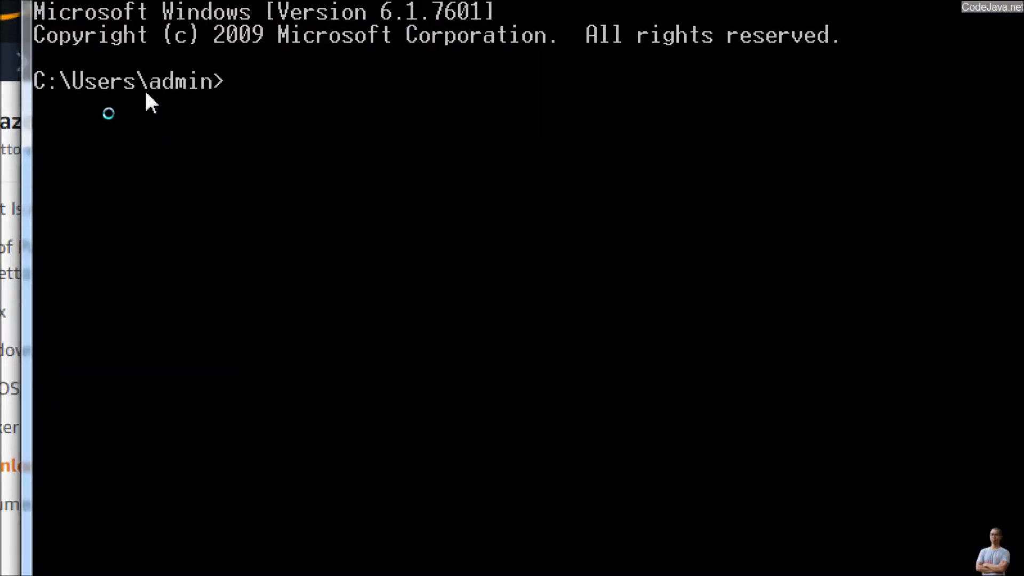
{"action": "type", "text": "java -"}
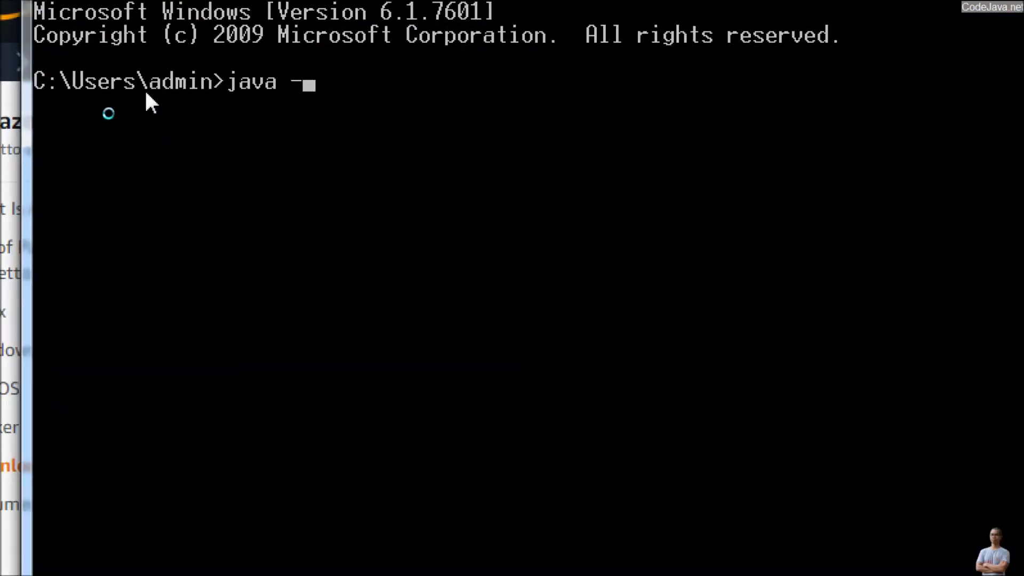
{"action": "type", "text": "type"}
{"action": "key", "text": "Return"}
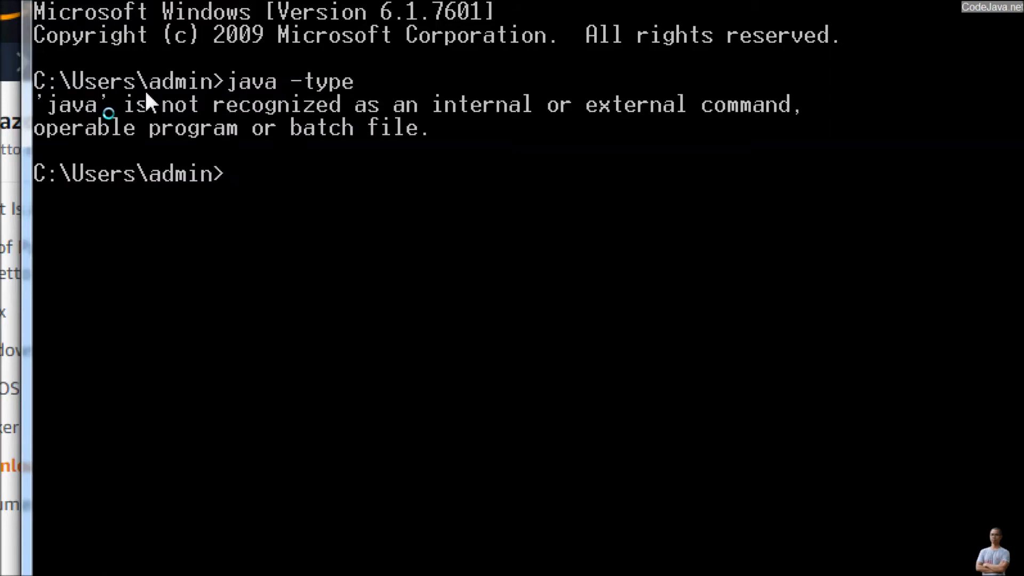
{"action": "type", "text": "java -"}
{"action": "type", "text": "vefs"}
{"action": "key", "text": "BackSpace"}
{"action": "key", "text": "BackSpace"}
{"action": "type", "text": "rsin"}
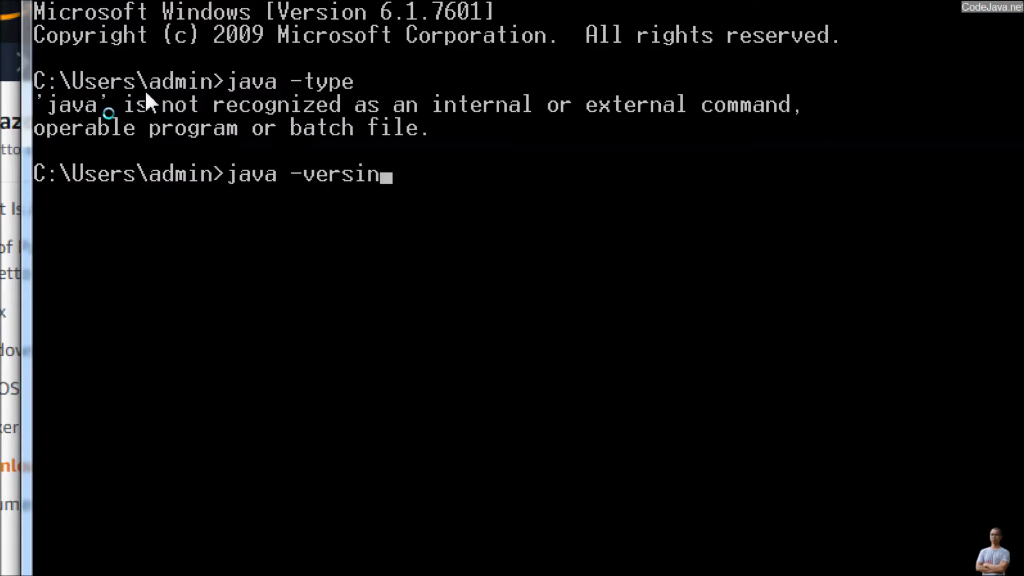
{"action": "key", "text": "BackSpace"}
{"action": "type", "text": "on"}
{"action": "key", "text": "Return"}
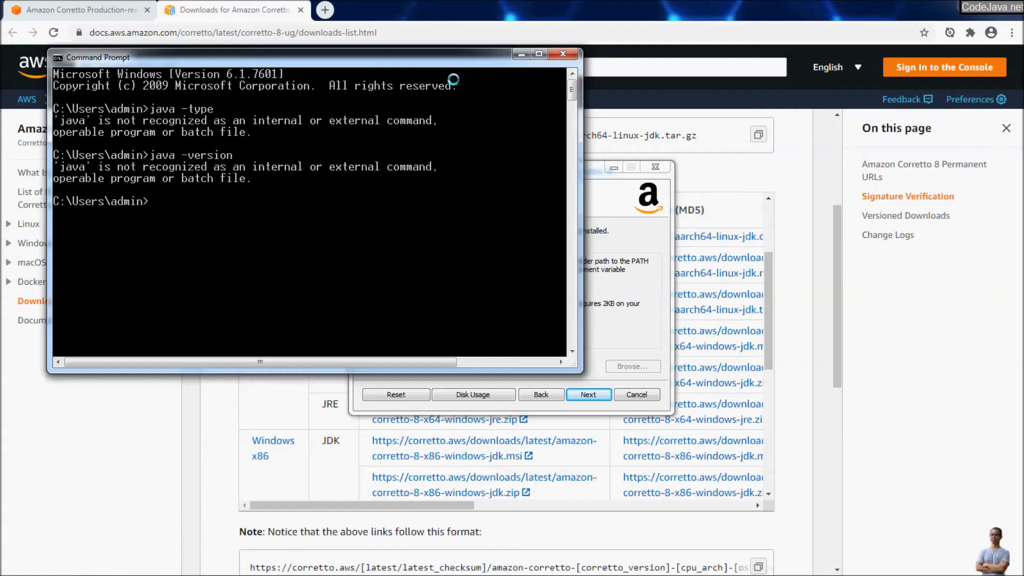
{"action": "left_click", "coordinate": [563, 55]}
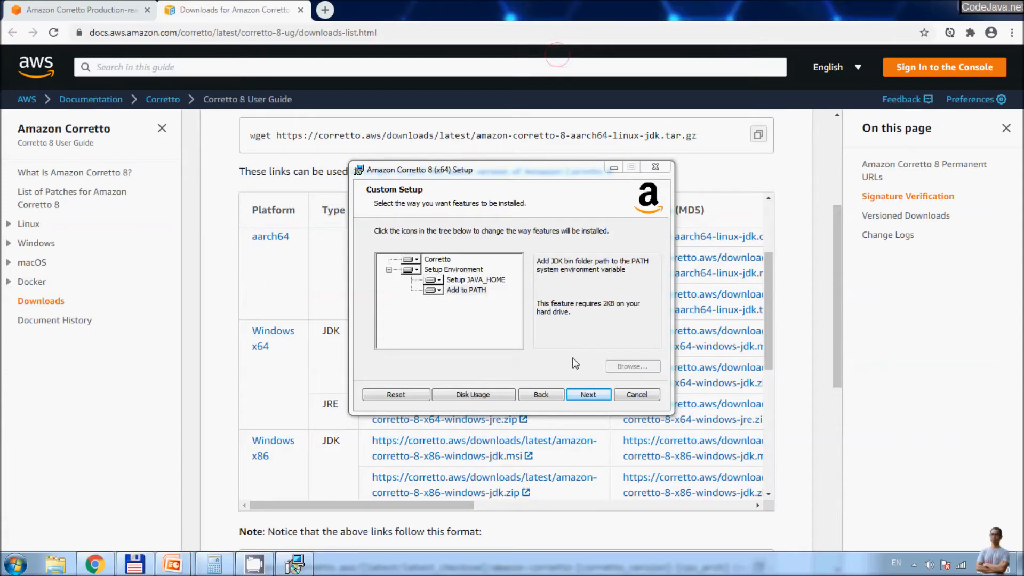
In a new Command Prompt, echo %JAVA_HOME% (unset) and %PATH%, then close the console.
{"action": "left_click", "coordinate": [15, 565]}
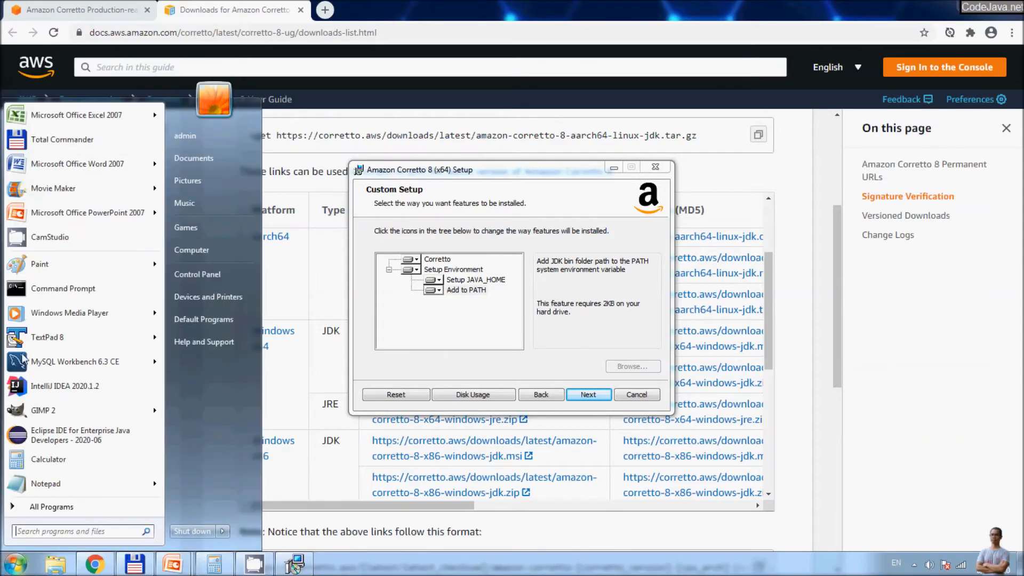
{"action": "left_click", "coordinate": [62, 288]}
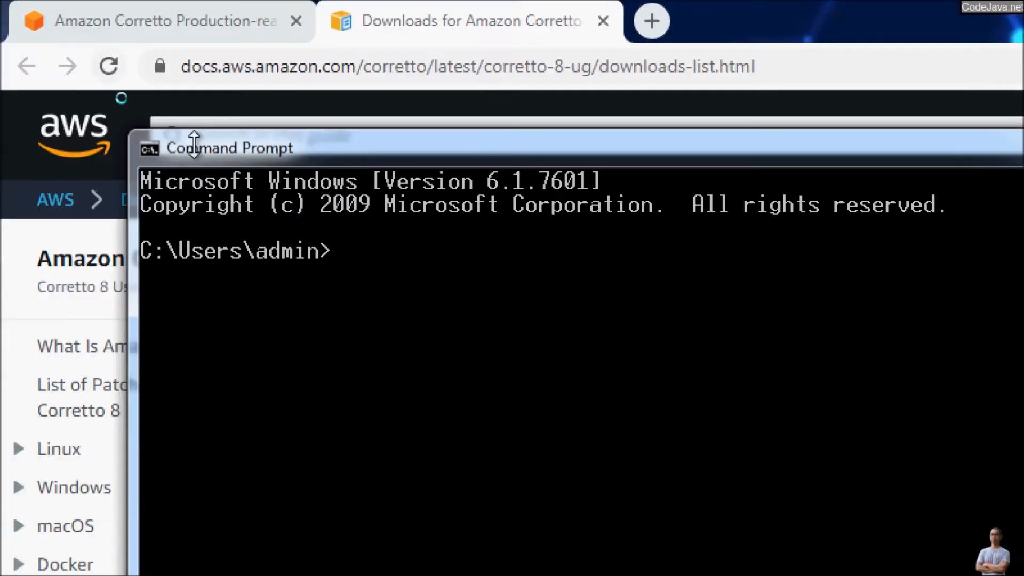
{"action": "type", "text": "echo %"}
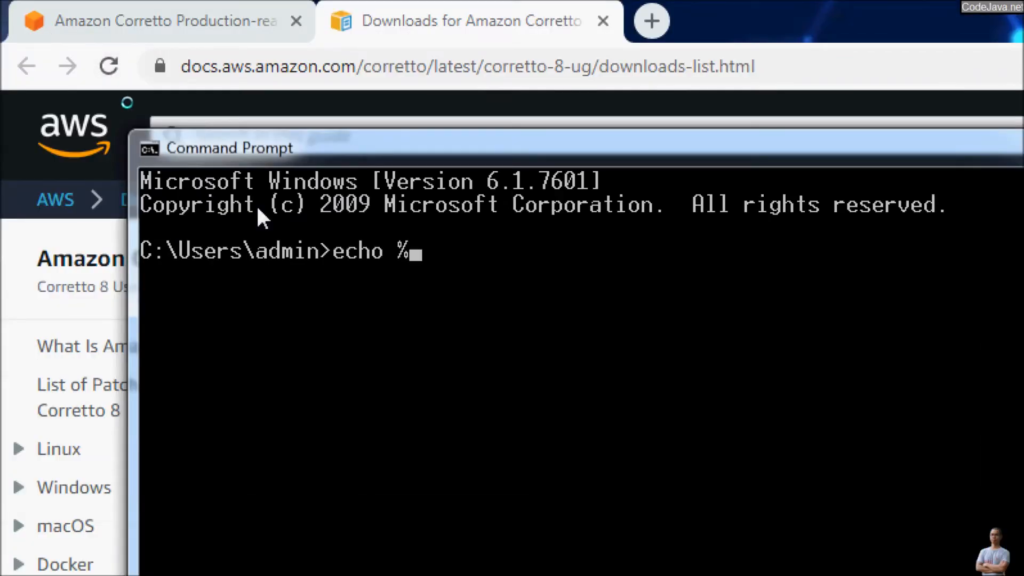
{"action": "type", "text": "JAVA)"}
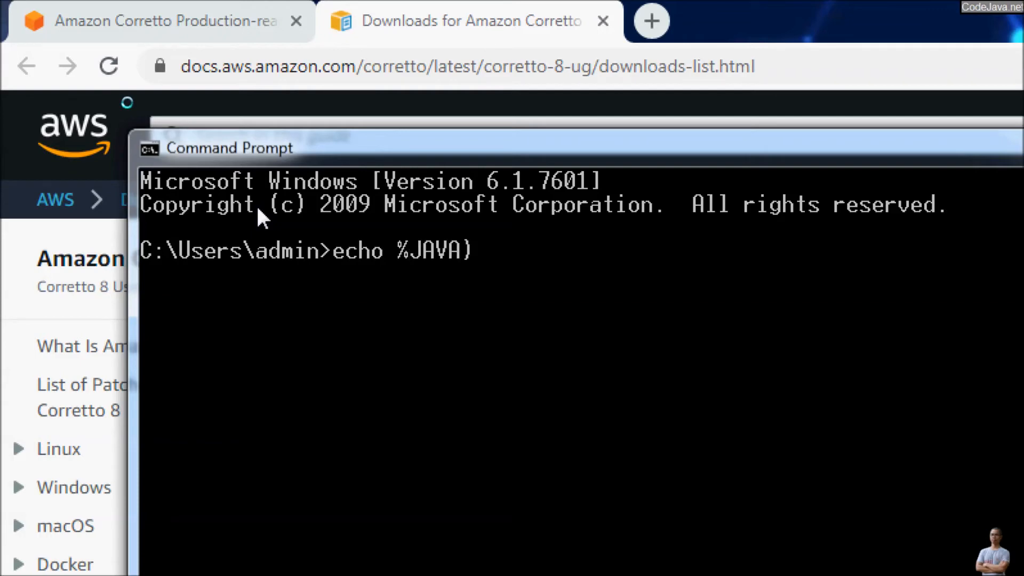
{"action": "key", "text": "BackSpace"}
{"action": "type", "text": "_HOME%"}
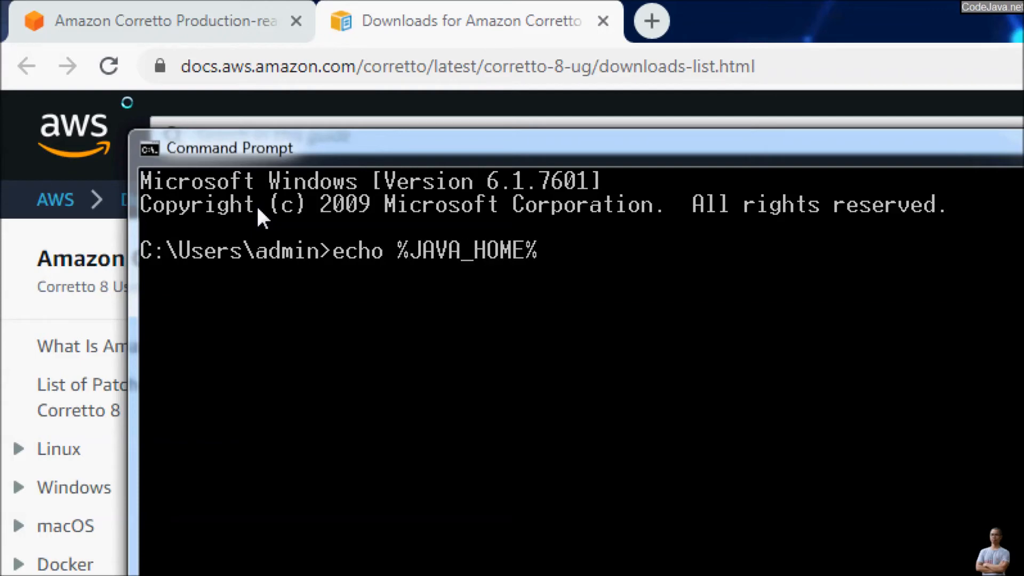
{"action": "key", "text": "Return"}
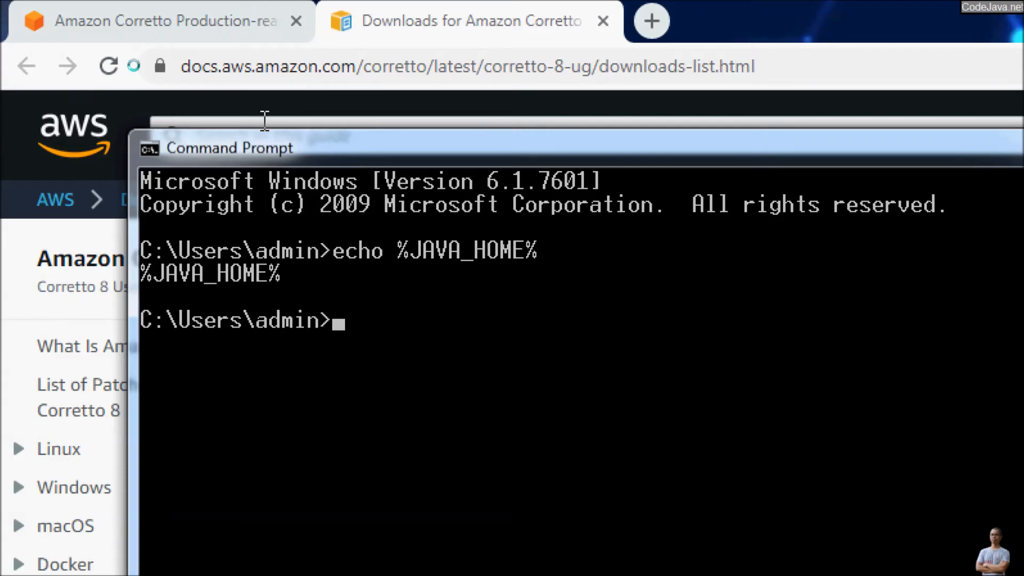
{"action": "left_click_drag", "start_coordinate": [274, 149], "coordinate": [202, 76]}
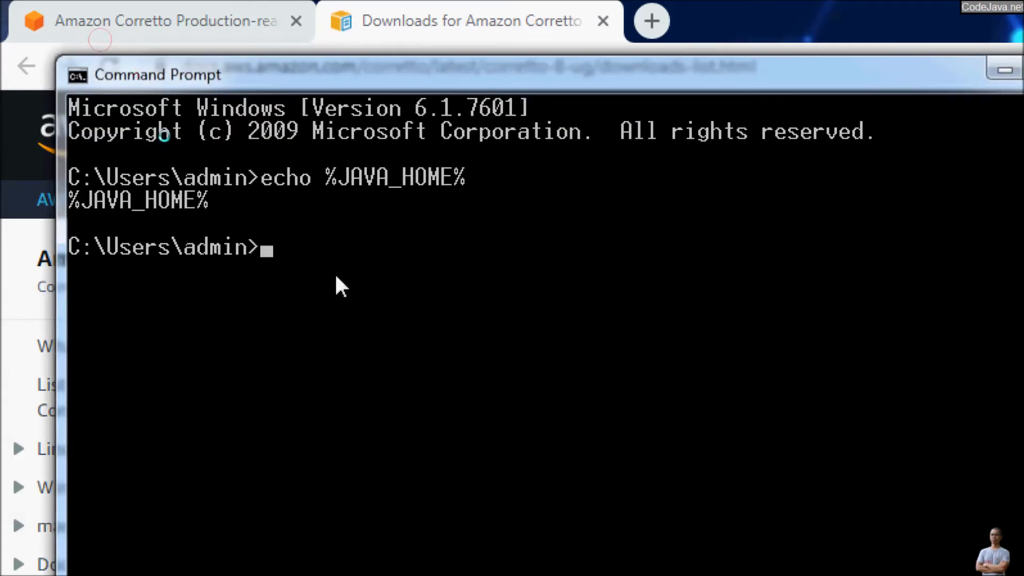
{"action": "type", "text": "echo %PATH%"}
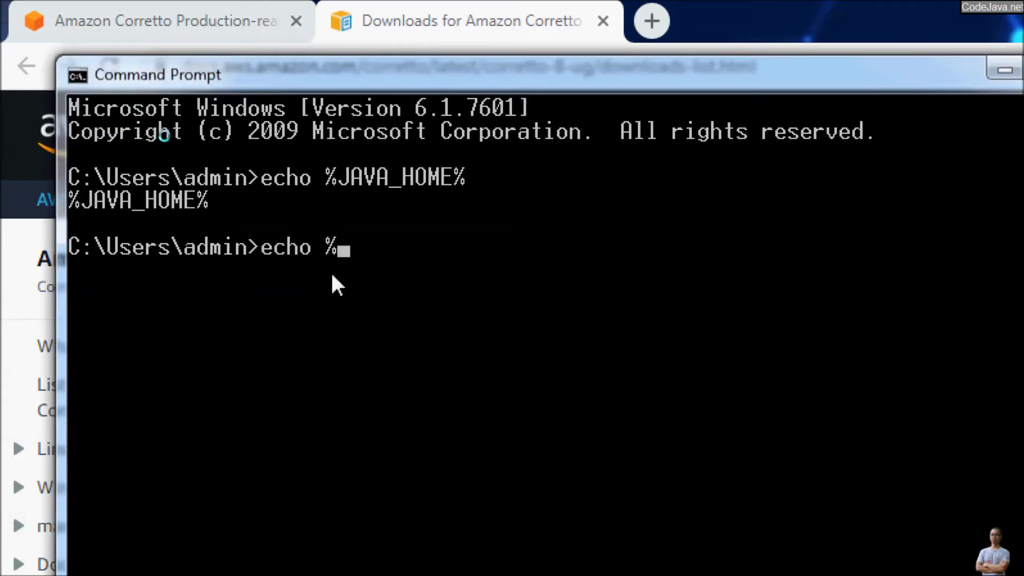
{"action": "key", "text": "Return"}
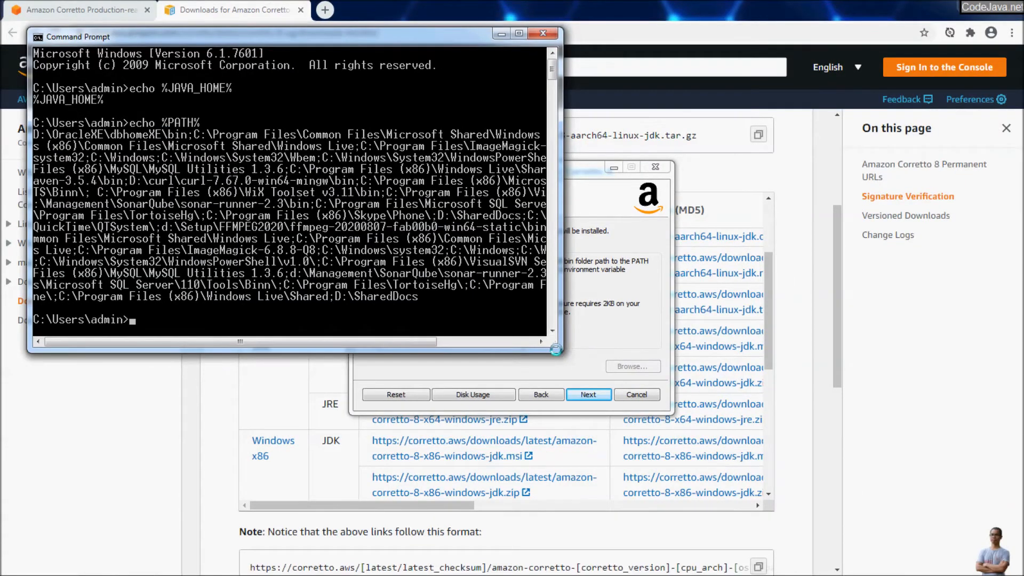
{"action": "left_click_drag", "start_coordinate": [556, 346], "coordinate": [684, 372]}
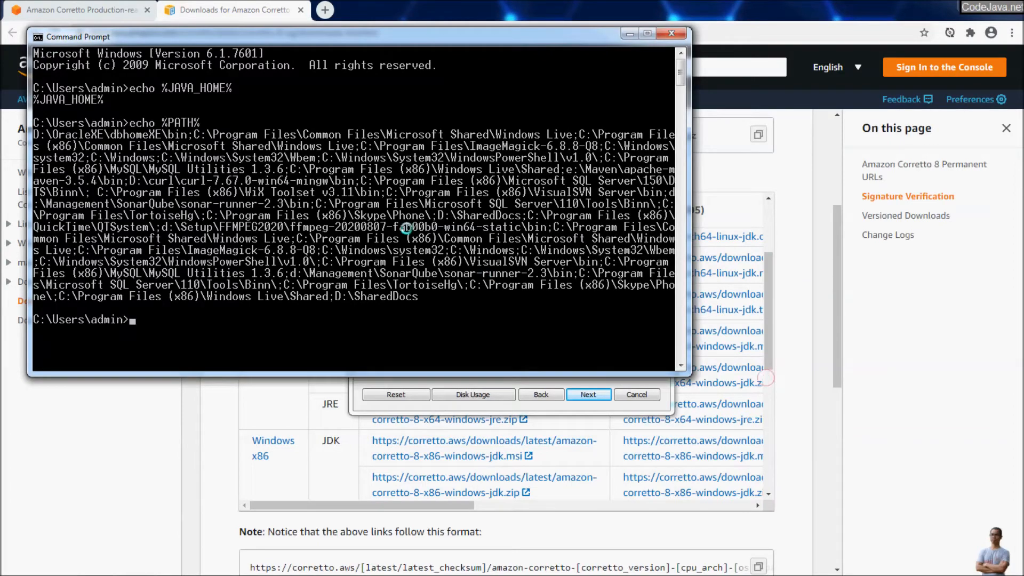
{"action": "left_click", "coordinate": [672, 36]}
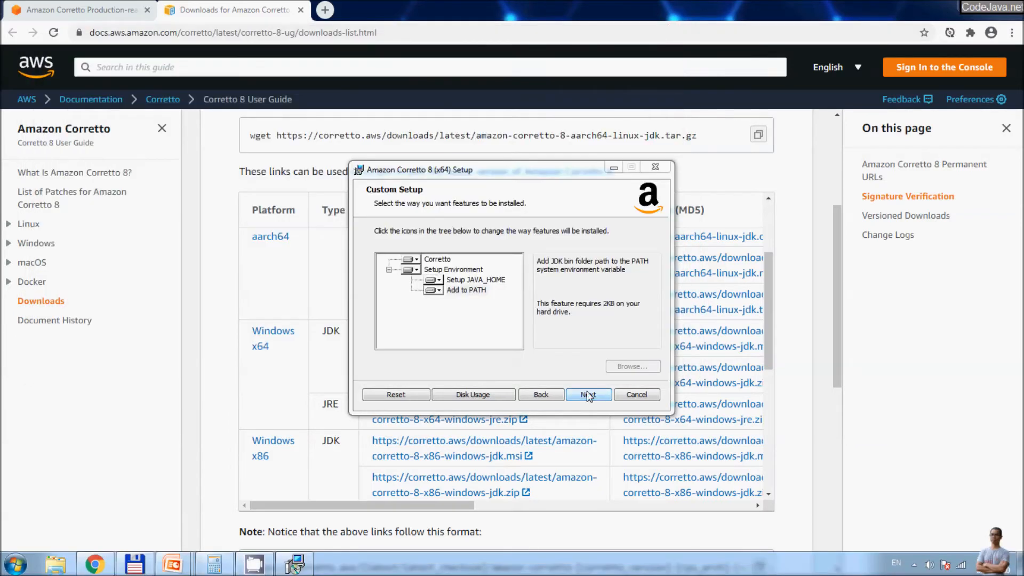
Install Amazon Corretto 8 with the chosen features and finish the setup wizard.
{"action": "left_click", "coordinate": [588, 395]}
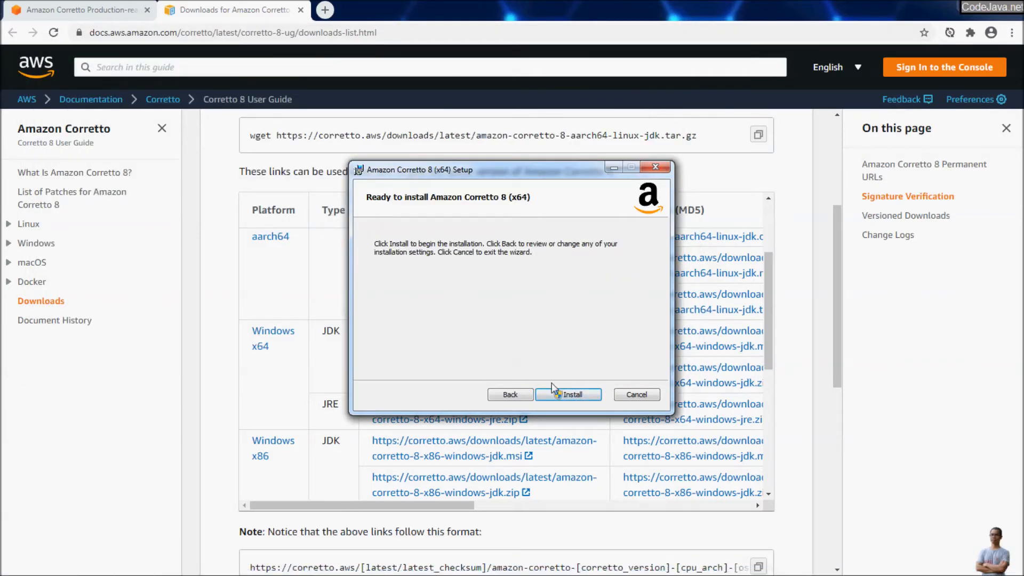
{"action": "left_click", "coordinate": [567, 396]}
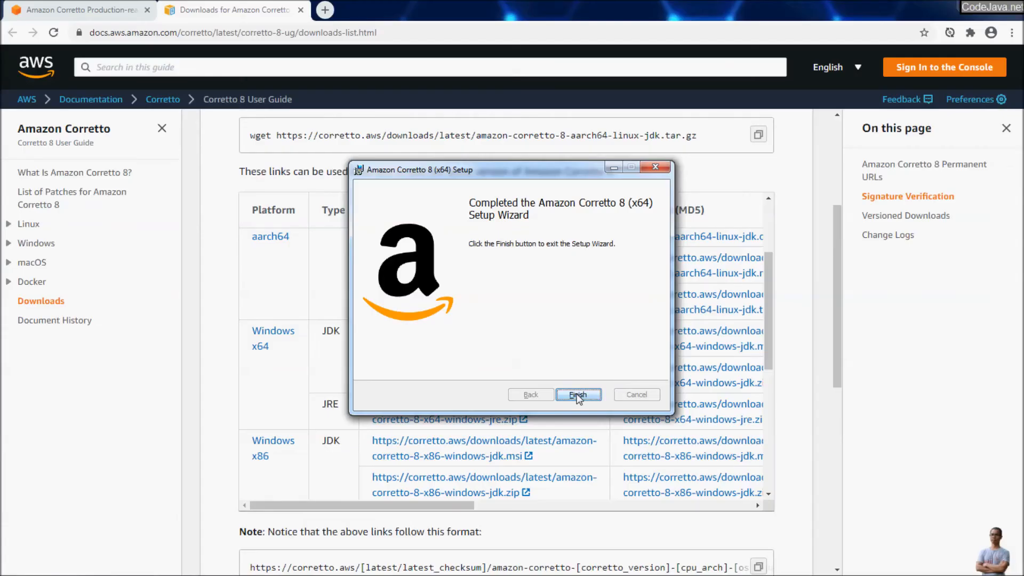
{"action": "left_click", "coordinate": [577, 395]}
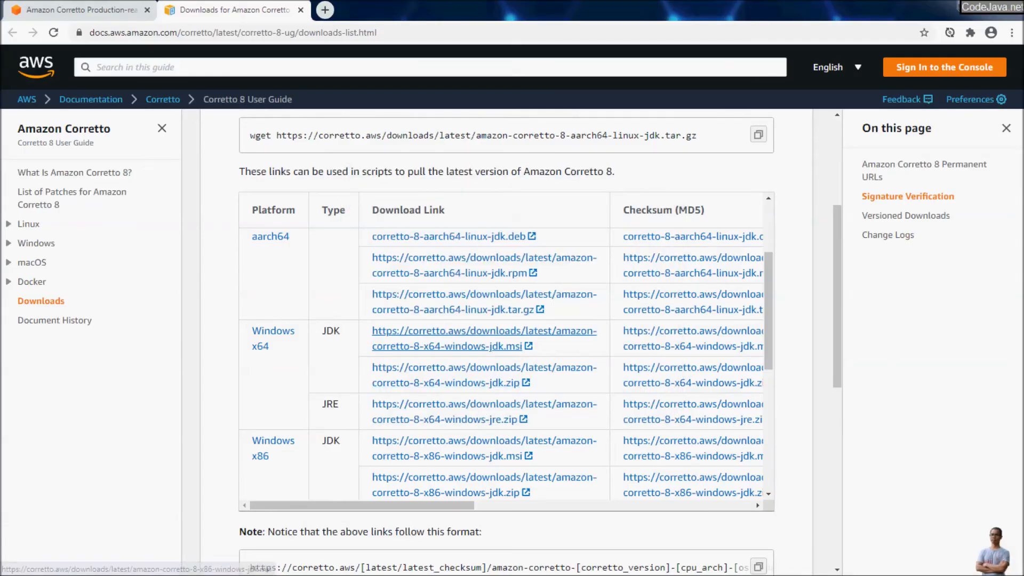
{"action": "key", "text": "super"}
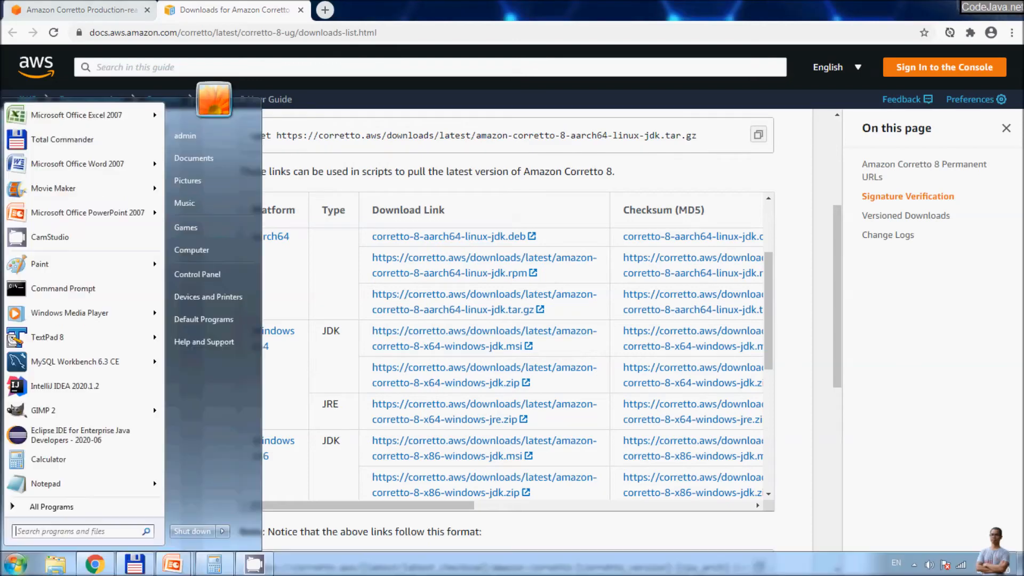
{"action": "left_click", "coordinate": [62, 289]}
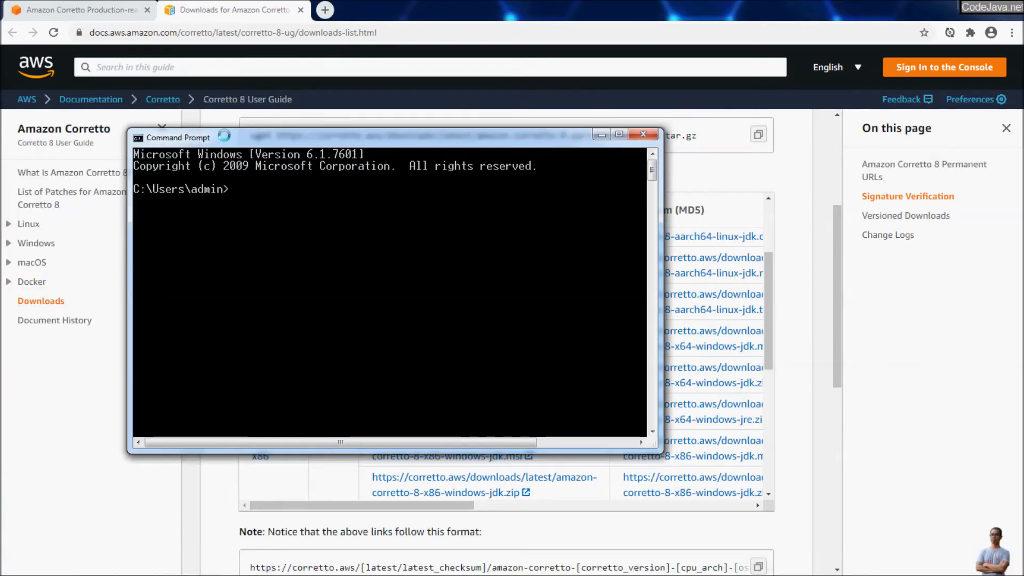
{"action": "left_click_drag", "start_coordinate": [226, 137], "coordinate": [254, 126]}
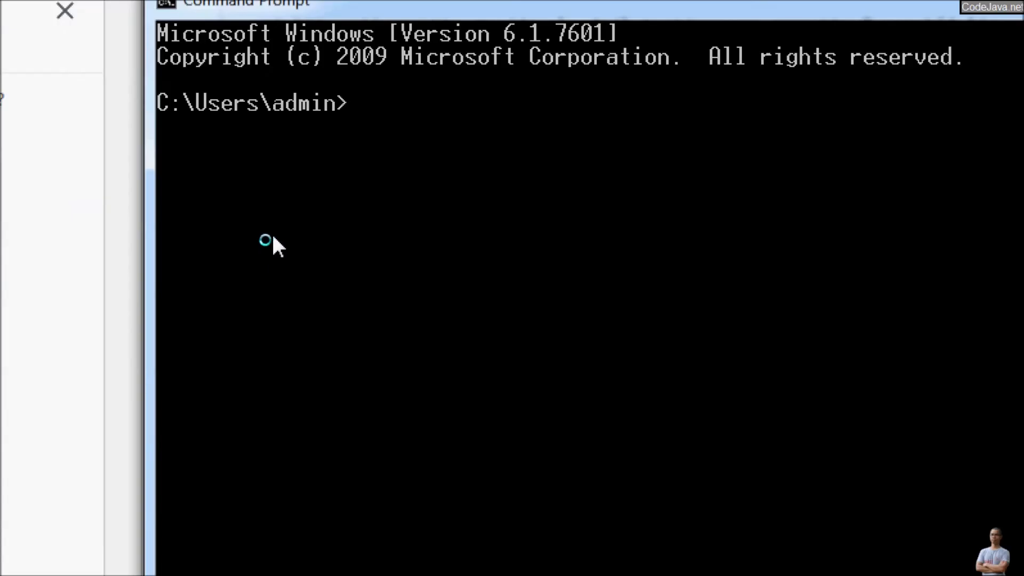
{"action": "type", "text": "java -"}
{"action": "type", "text": "version"}
{"action": "key", "text": "Return"}
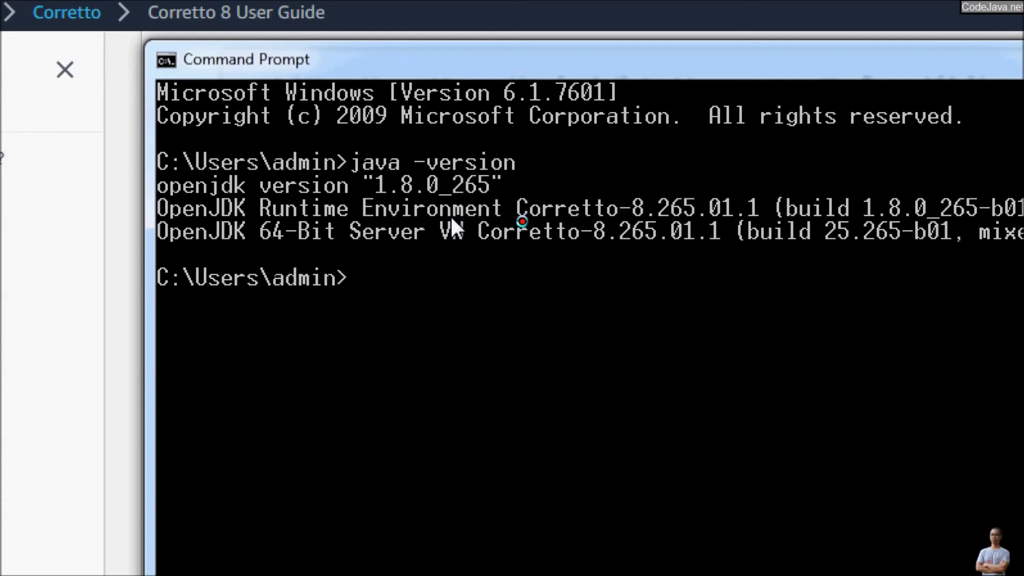
{"action": "left_click_drag", "start_coordinate": [516, 225], "coordinate": [621, 220]}
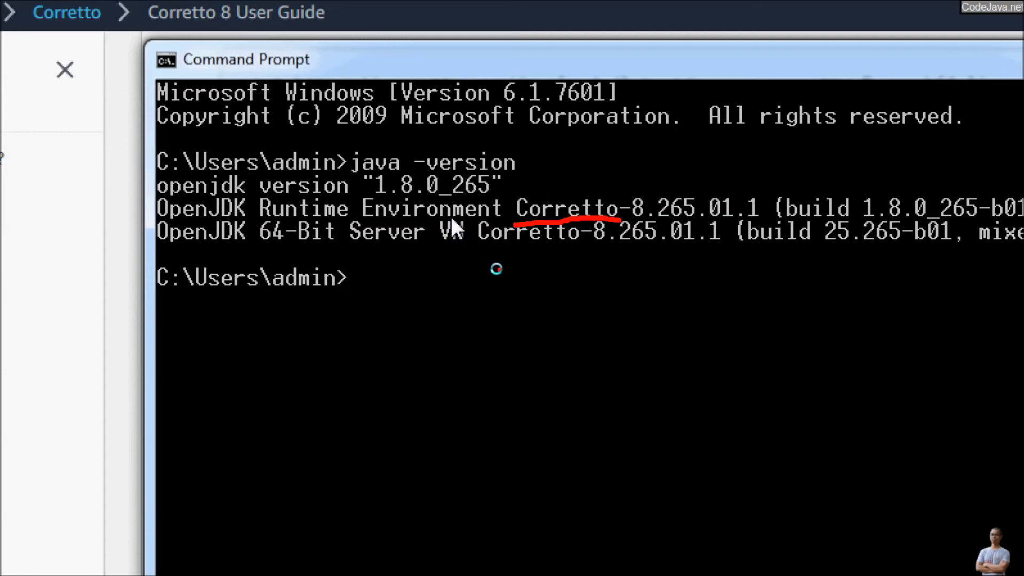
{"action": "left_click_drag", "start_coordinate": [480, 252], "coordinate": [687, 249]}
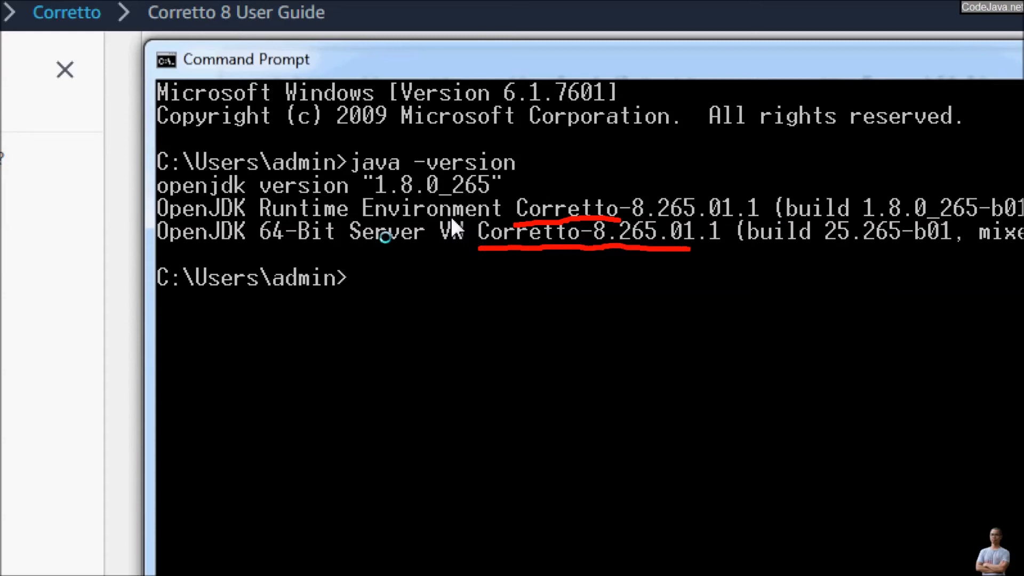
{"action": "key", "text": "e"}
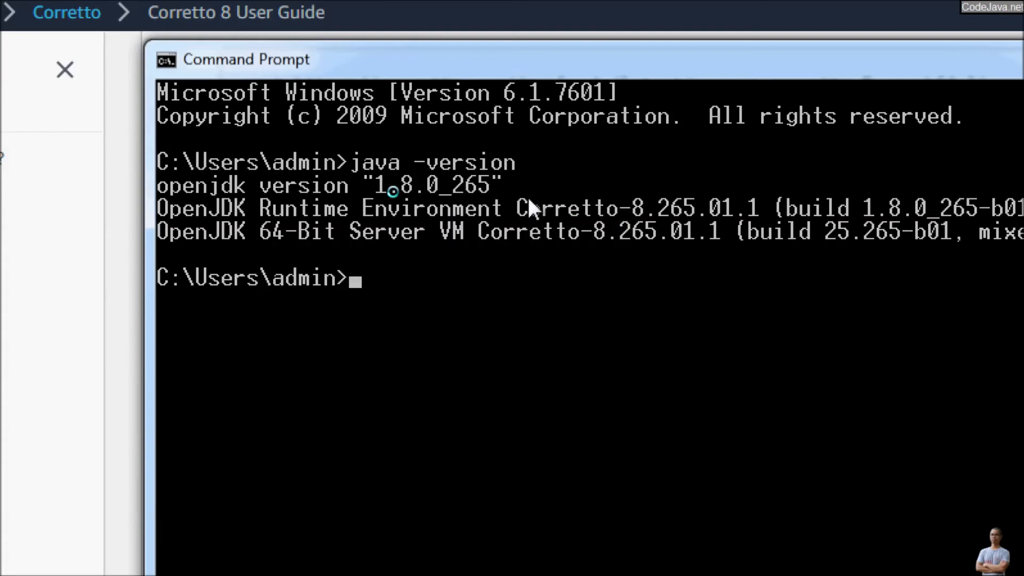
{"action": "type", "text": "ch"}
Echo %JAVA_HOME% showing the jdk1.8.0_265 folder and %PATH% starting with its bin folder.
{"action": "key", "text": "BackSpace"}
{"action": "key", "text": "BackSpace"}
{"action": "type", "text": "echo"}
{"action": "key", "text": "BackSpace"}
{"action": "key", "text": "BackSpace"}
{"action": "type", "text": "ho"}
{"action": "type", "text": " %JAVA_HOME"}
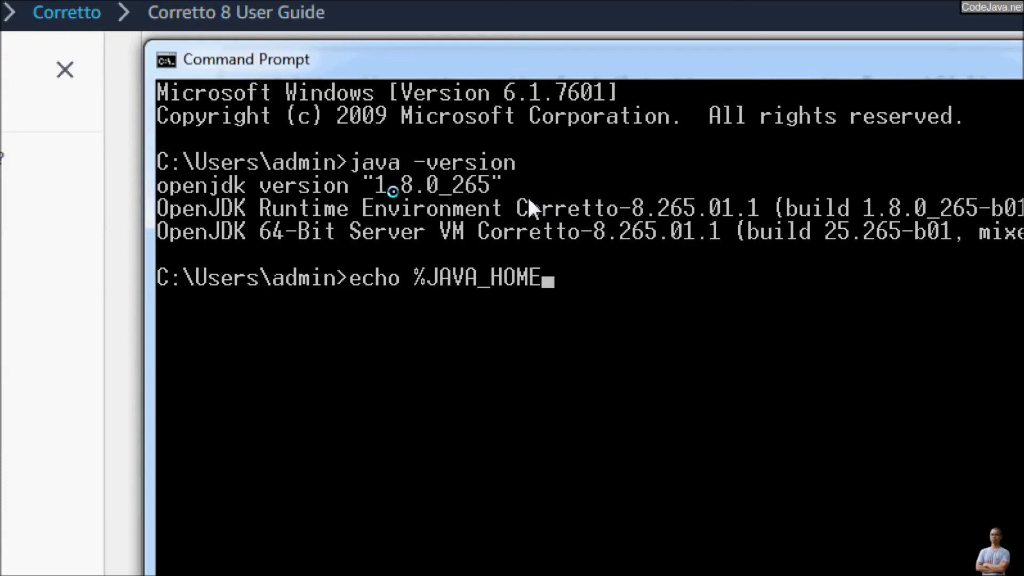
{"action": "type", "text": "%"}
{"action": "key", "text": "Return"}
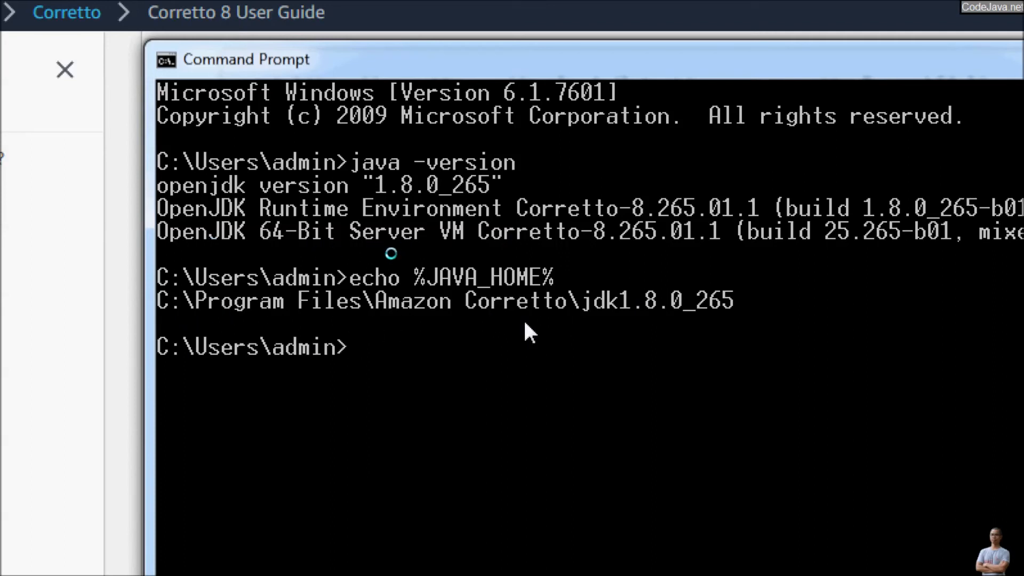
{"action": "type", "text": "echo%PA"}
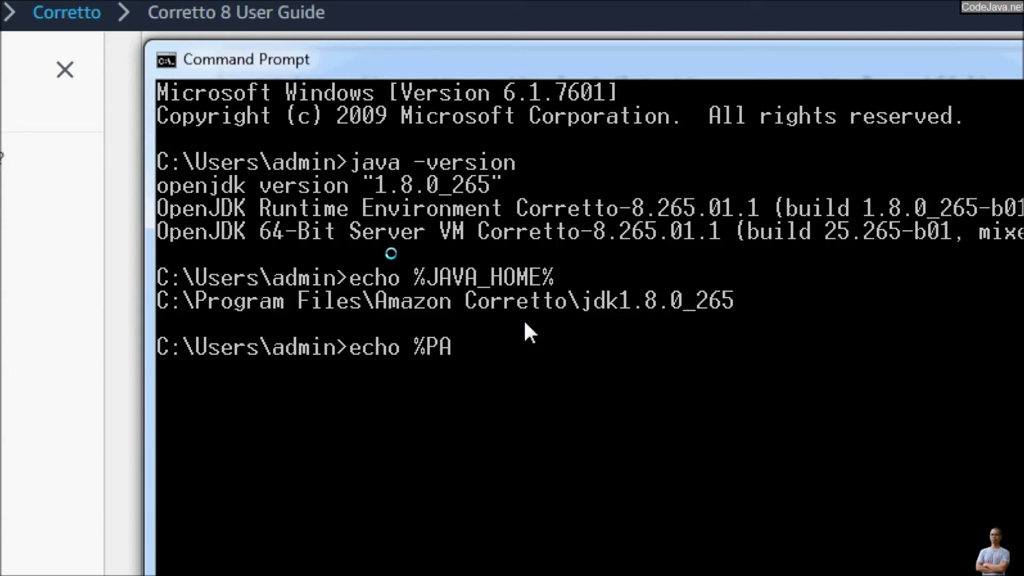
{"action": "type", "text": "TH%"}
{"action": "key", "text": "Return"}
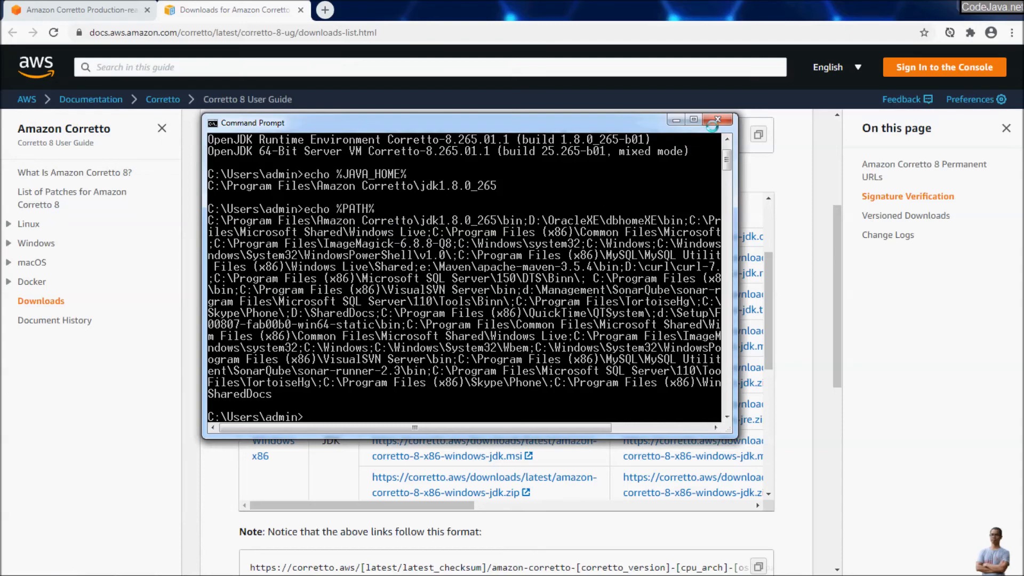
Close Command Prompt and launch SpringToolSuite4.exe on the ShopmeProjects workspace.
{"action": "left_click", "coordinate": [717, 120]}
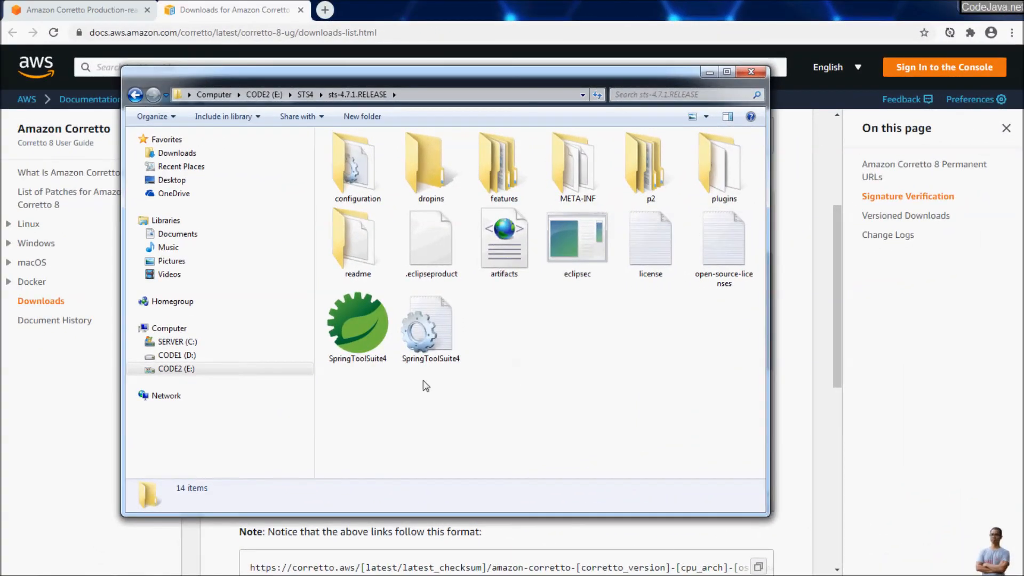
{"action": "left_click", "coordinate": [355, 342]}
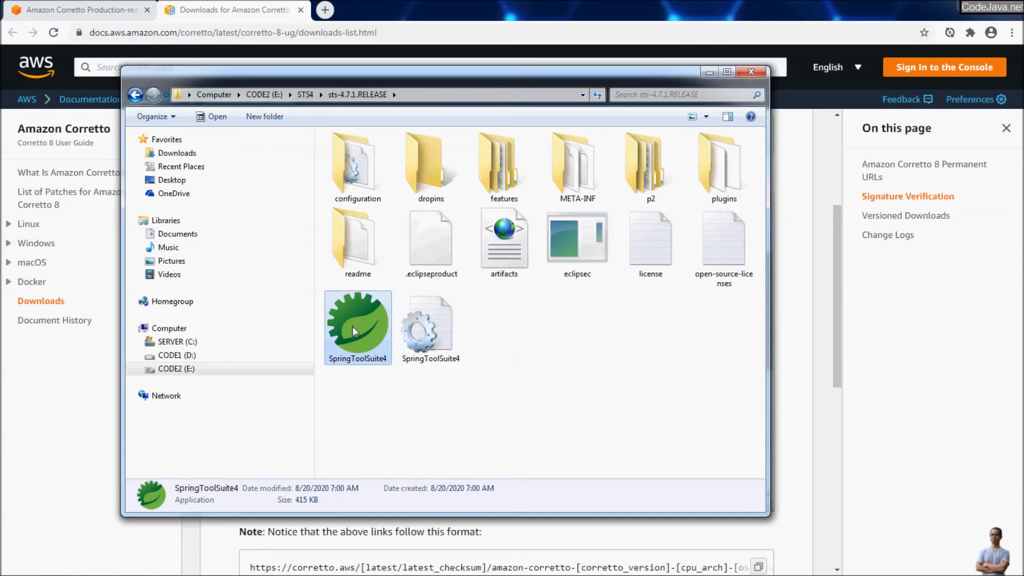
{"action": "mouse_move", "coordinate": [356, 325]}
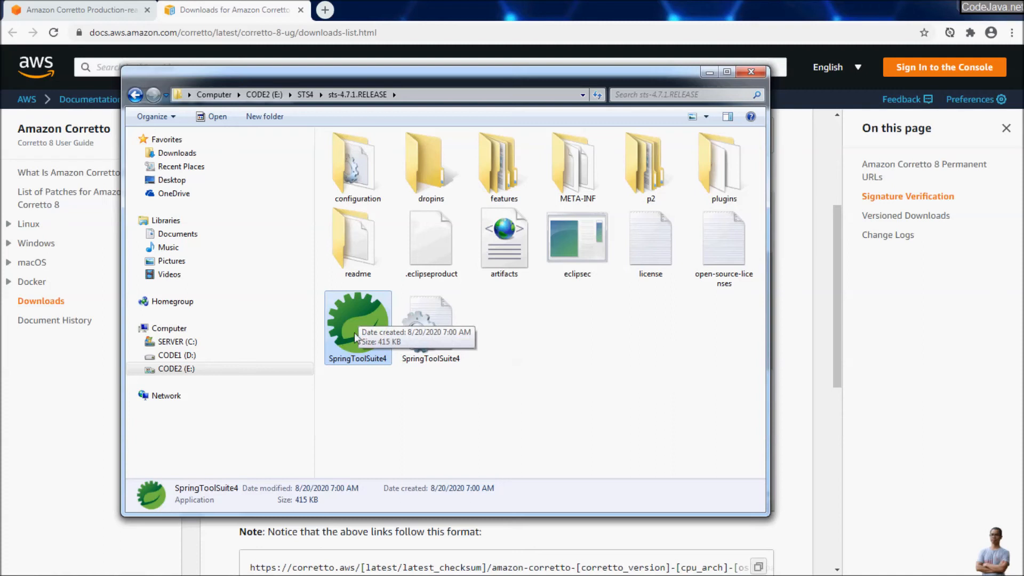
{"action": "double_click", "coordinate": [354, 336]}
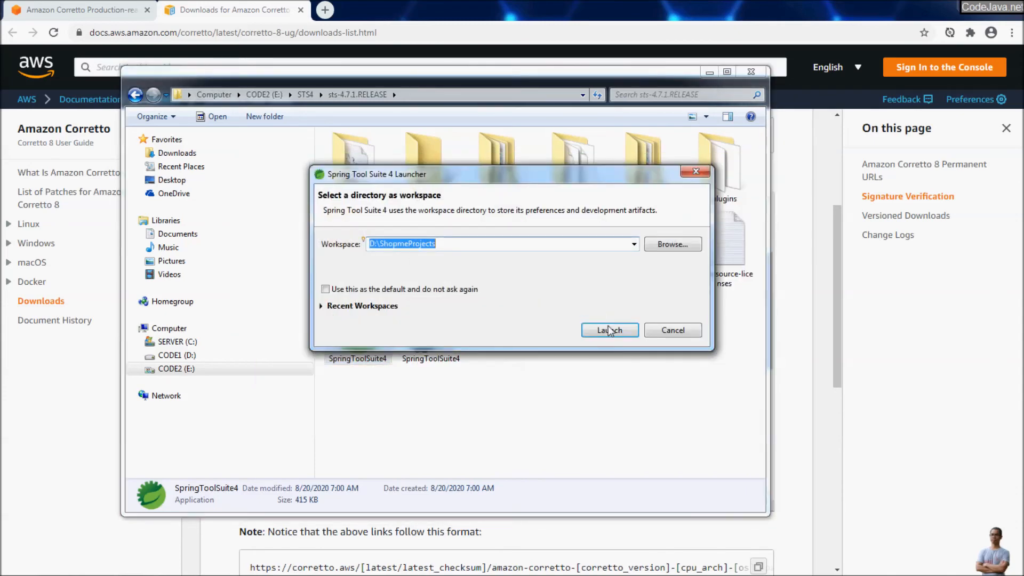
{"action": "left_click", "coordinate": [609, 330]}
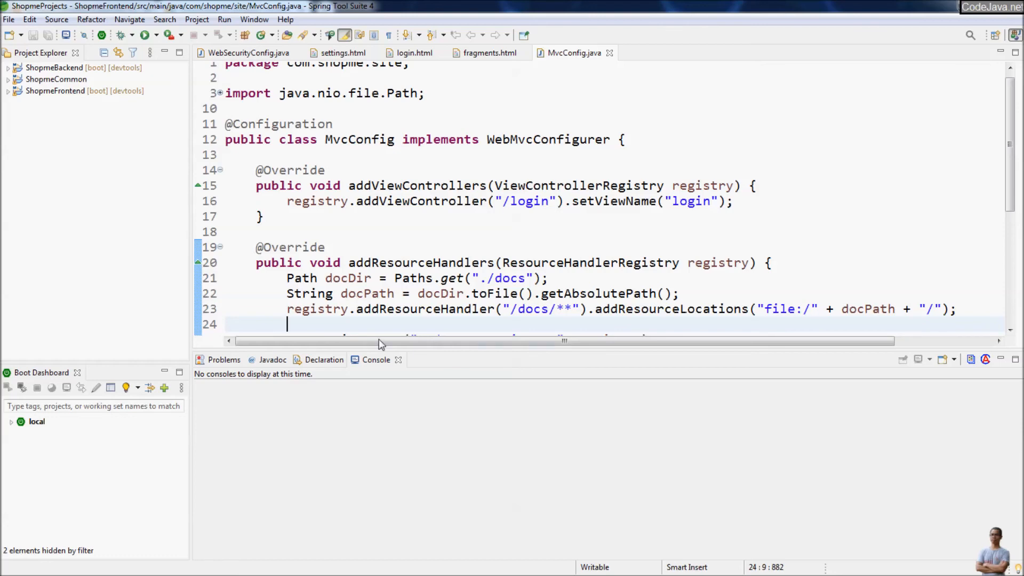
Show About Spring Tool Suite 4's Installation Details on the Configuration view.
{"action": "left_click", "coordinate": [376, 360]}
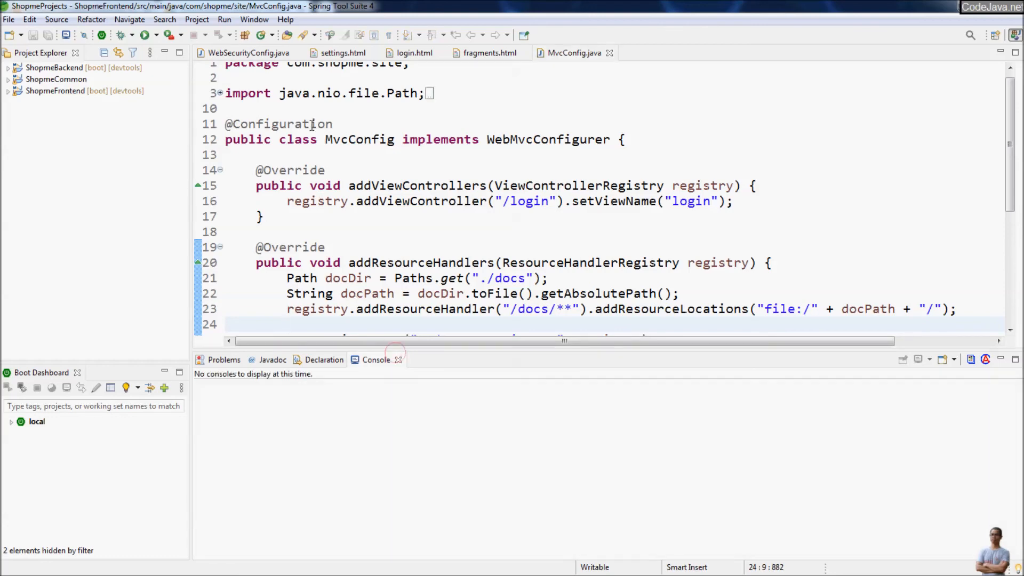
{"action": "left_click", "coordinate": [285, 19]}
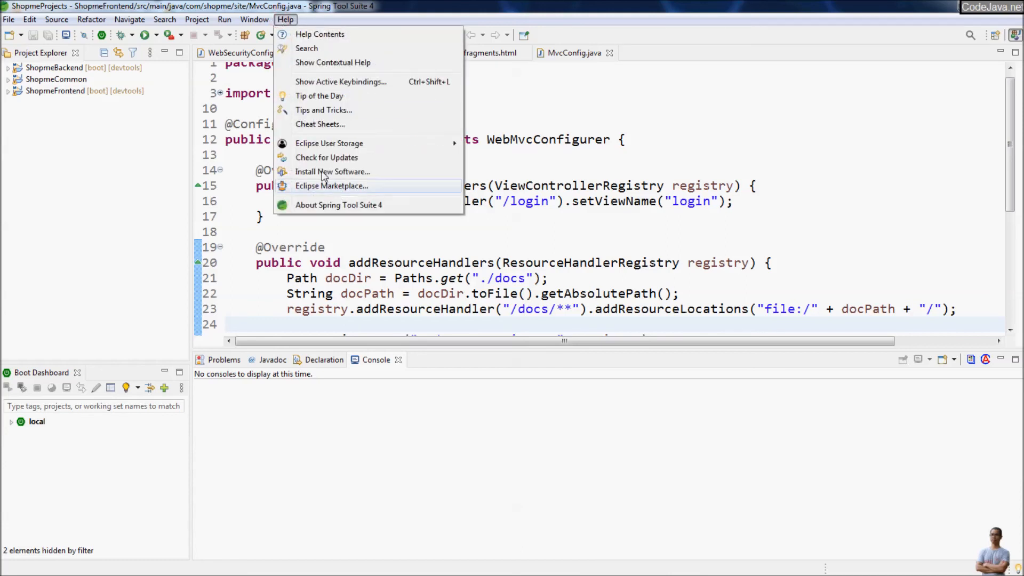
{"action": "left_click", "coordinate": [339, 205]}
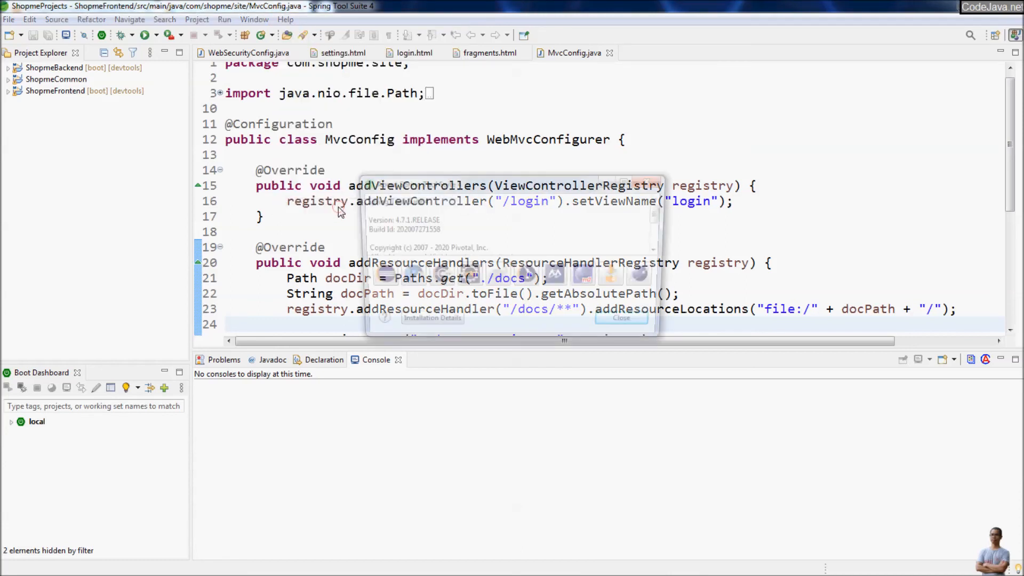
{"action": "left_click", "coordinate": [424, 324]}
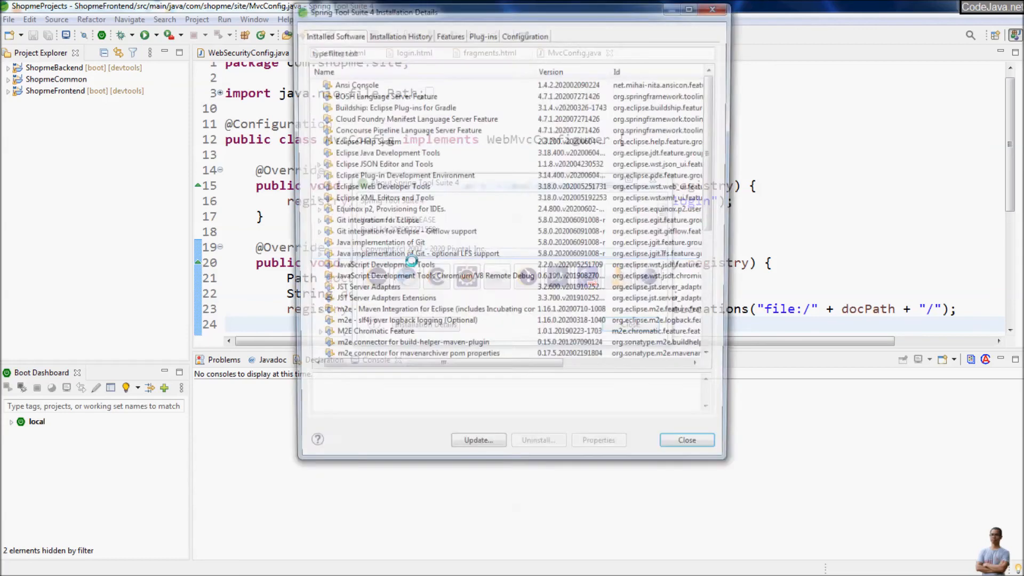
{"action": "left_click", "coordinate": [524, 33]}
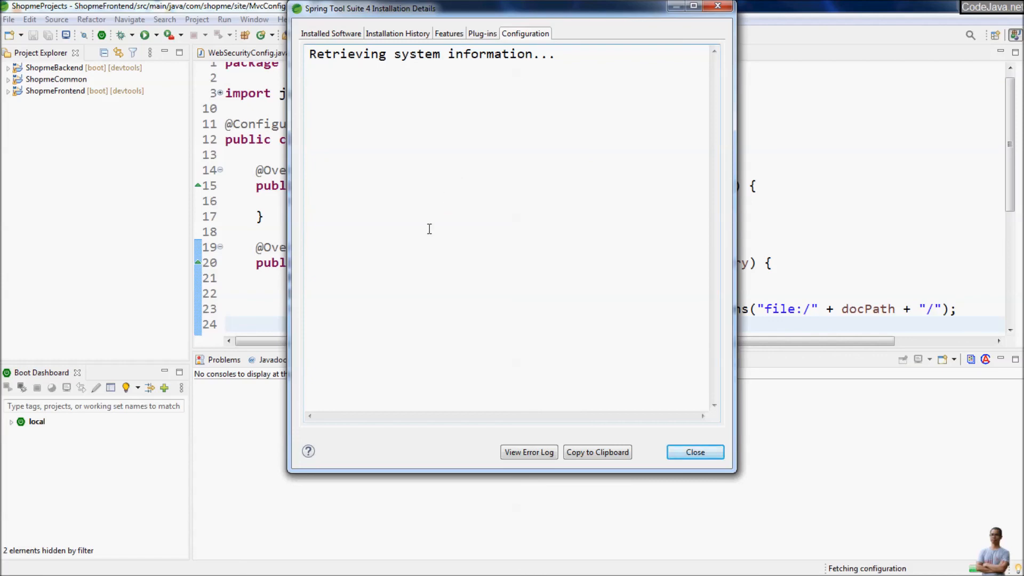
{"action": "scroll", "coordinate": [408, 290], "scroll_direction": "down", "scroll_amount": 5}
{"action": "scroll", "coordinate": [408, 290], "scroll_direction": "down", "scroll_amount": 3}
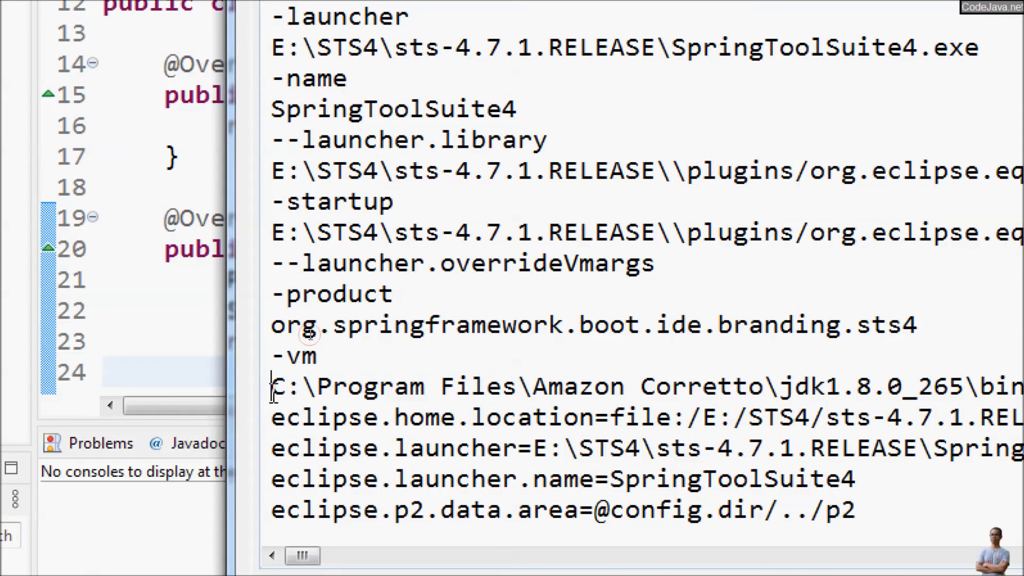
Highlight the -vm entry pointing to Corretto jdk1.8.0_265, then close Installation Details.
{"action": "left_click_drag", "start_coordinate": [270, 386], "coordinate": [902, 383]}
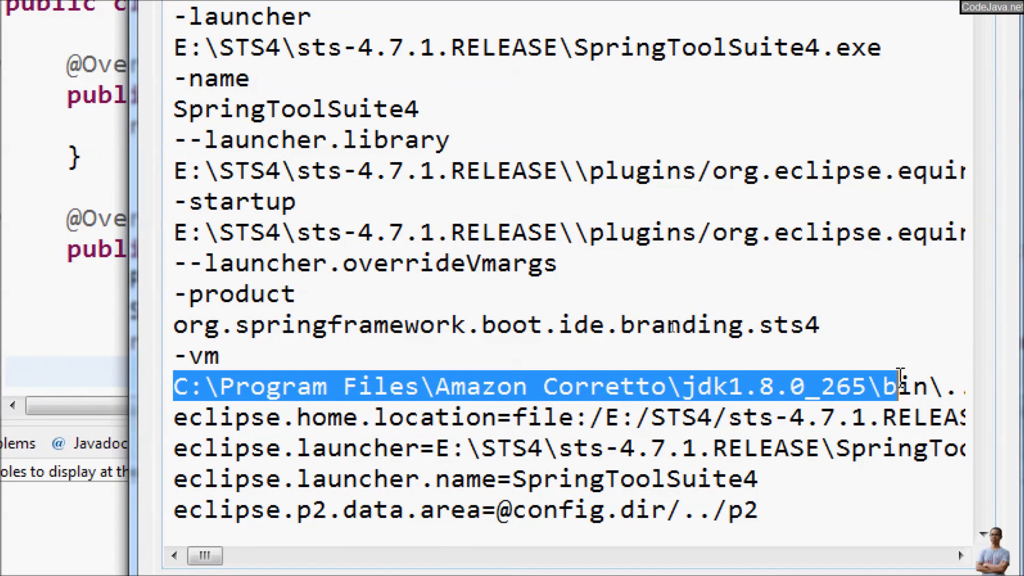
{"action": "left_click_drag", "start_coordinate": [902, 382], "coordinate": [903, 368]}
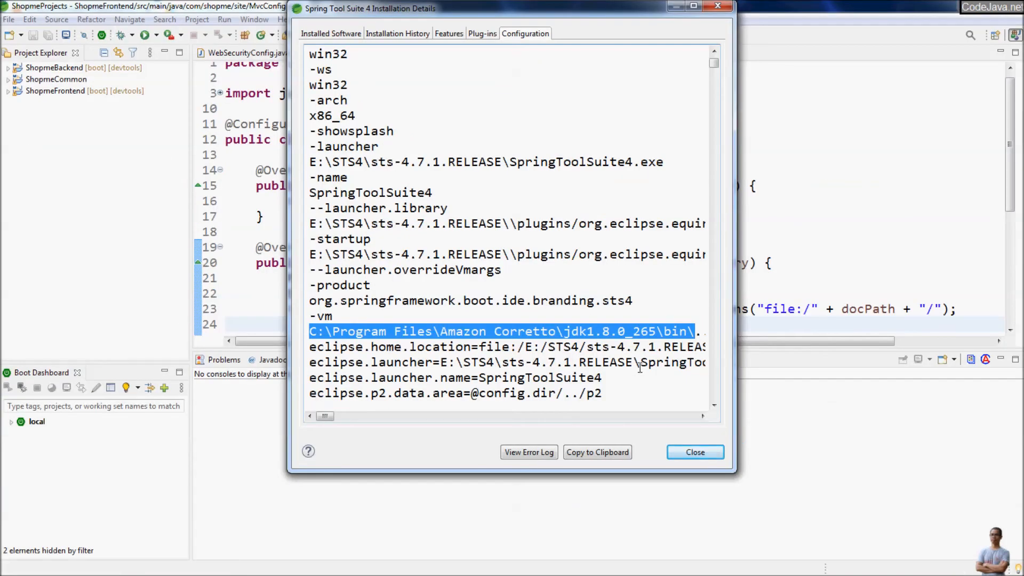
{"action": "left_click", "coordinate": [586, 347]}
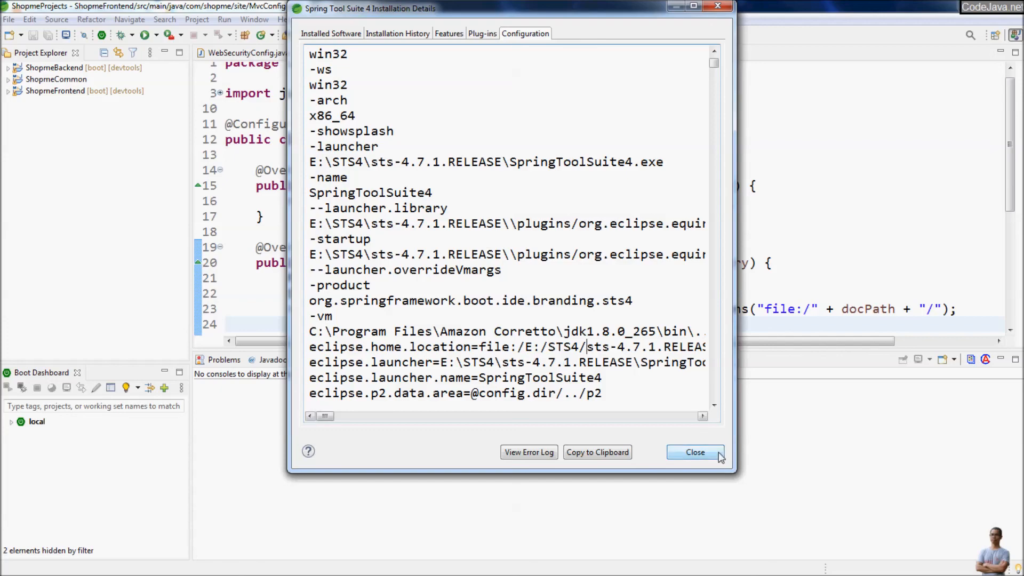
{"action": "left_click", "coordinate": [695, 452]}
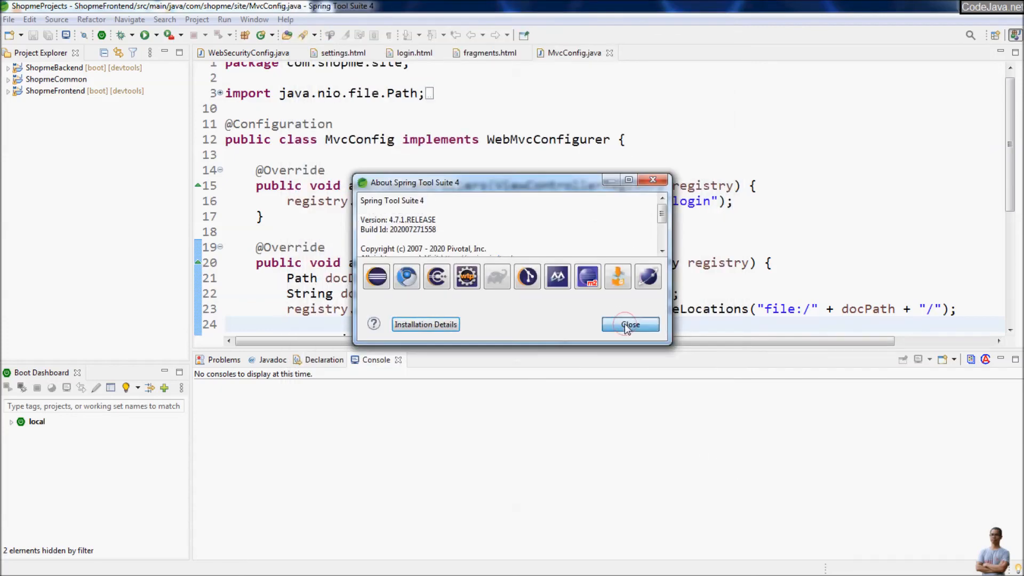